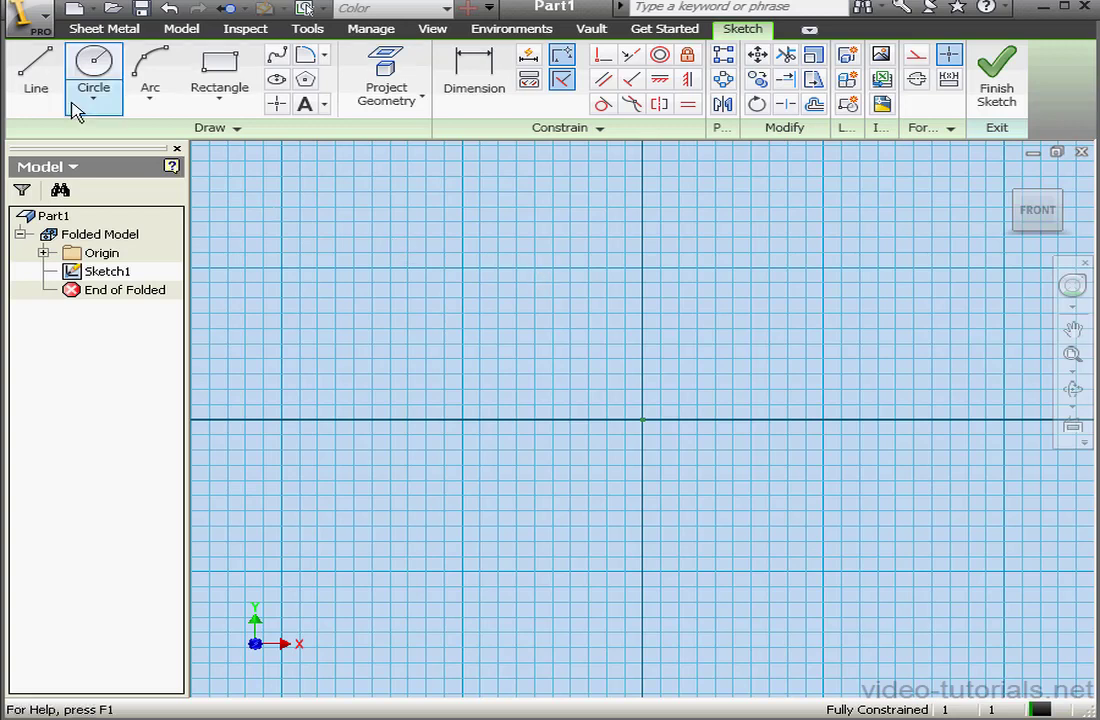
Sketch a closed twelve-sided cross-shaped line outline about 60 mm wide and 58 mm high around the origin.
left_click(40, 80)
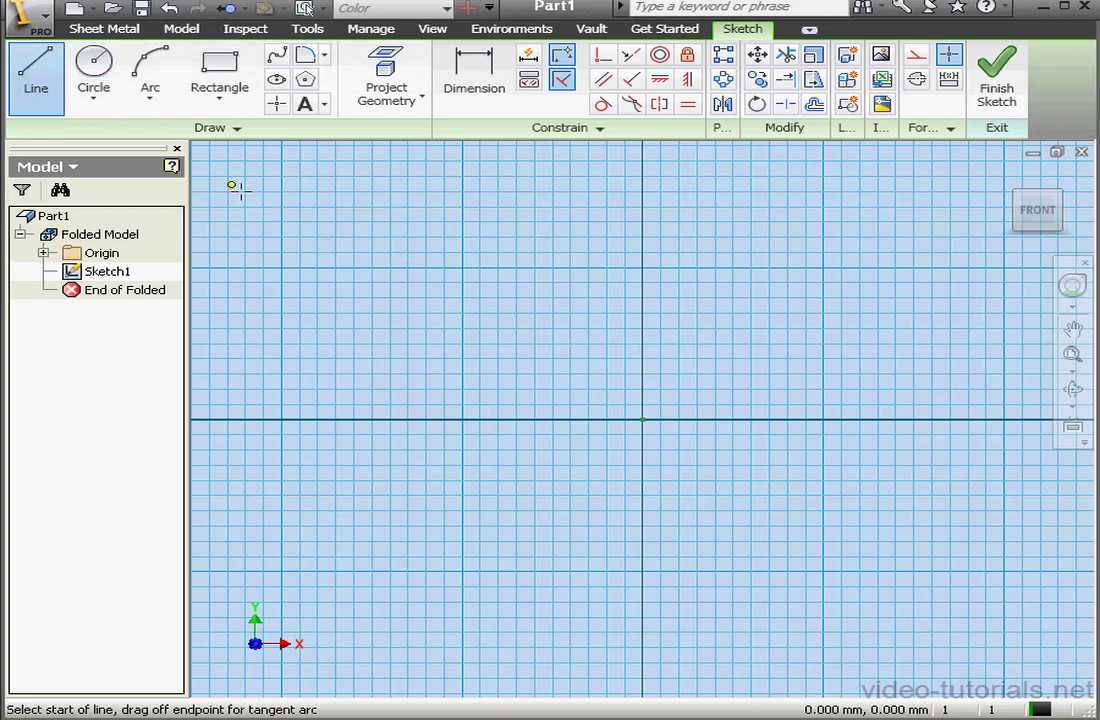
left_click(463, 264)
left_click(463, 202)
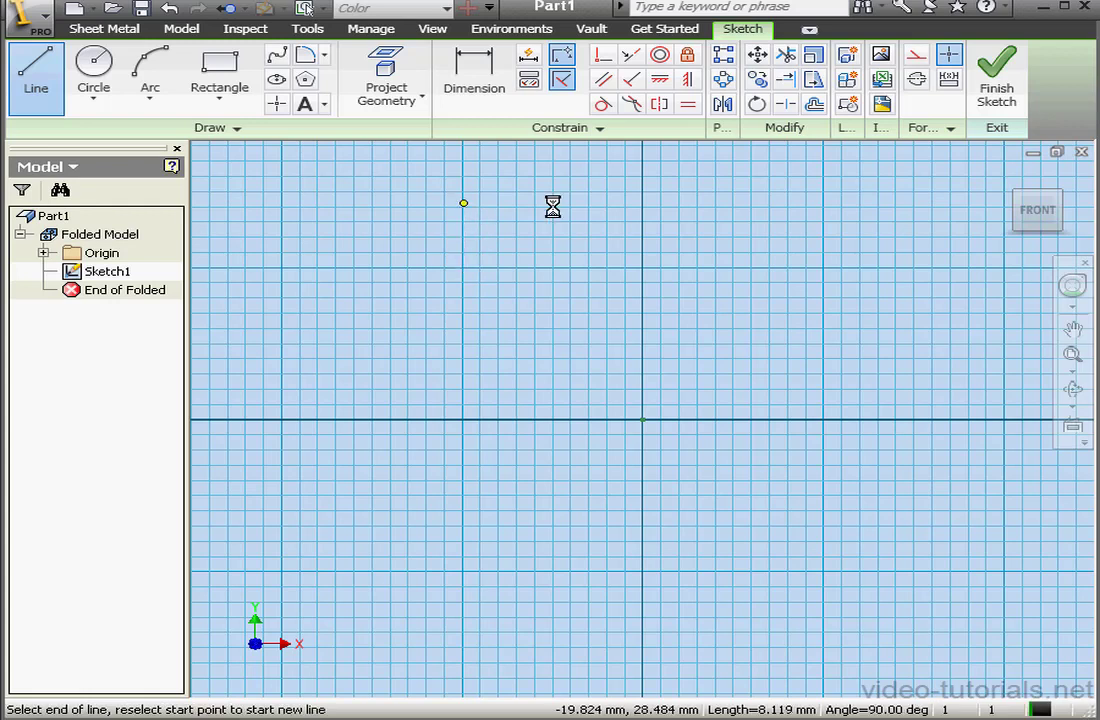
left_click(825, 203)
left_click(825, 264)
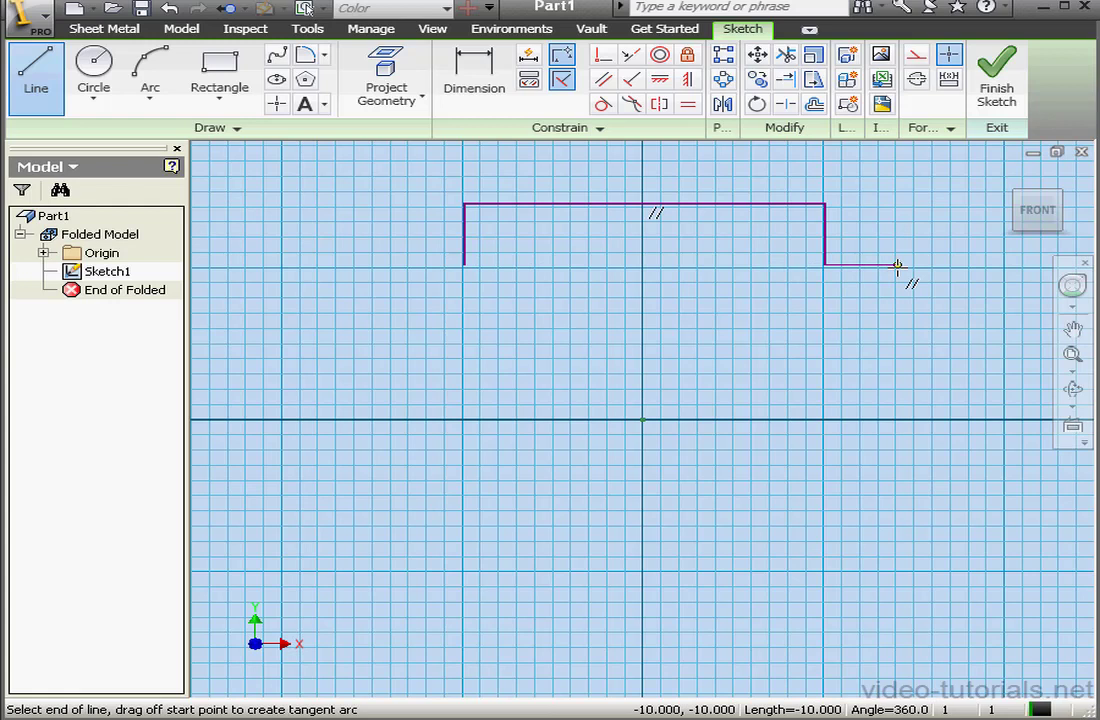
left_click(913, 264)
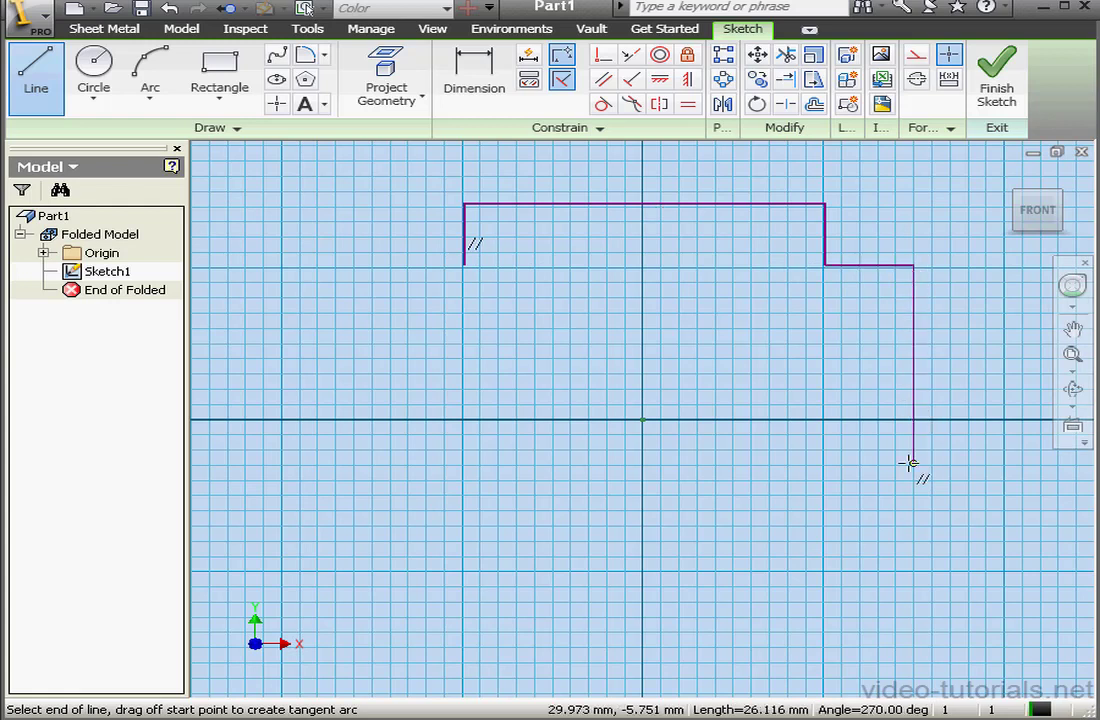
left_click(913, 571)
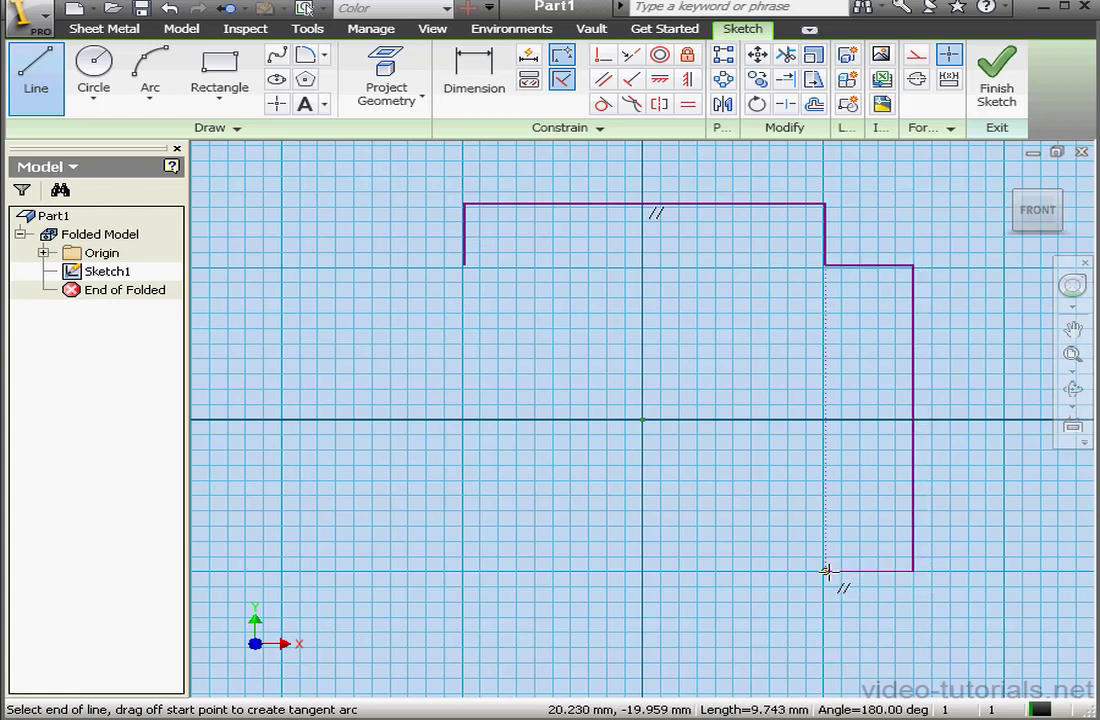
left_click(825, 571)
left_click(823, 644)
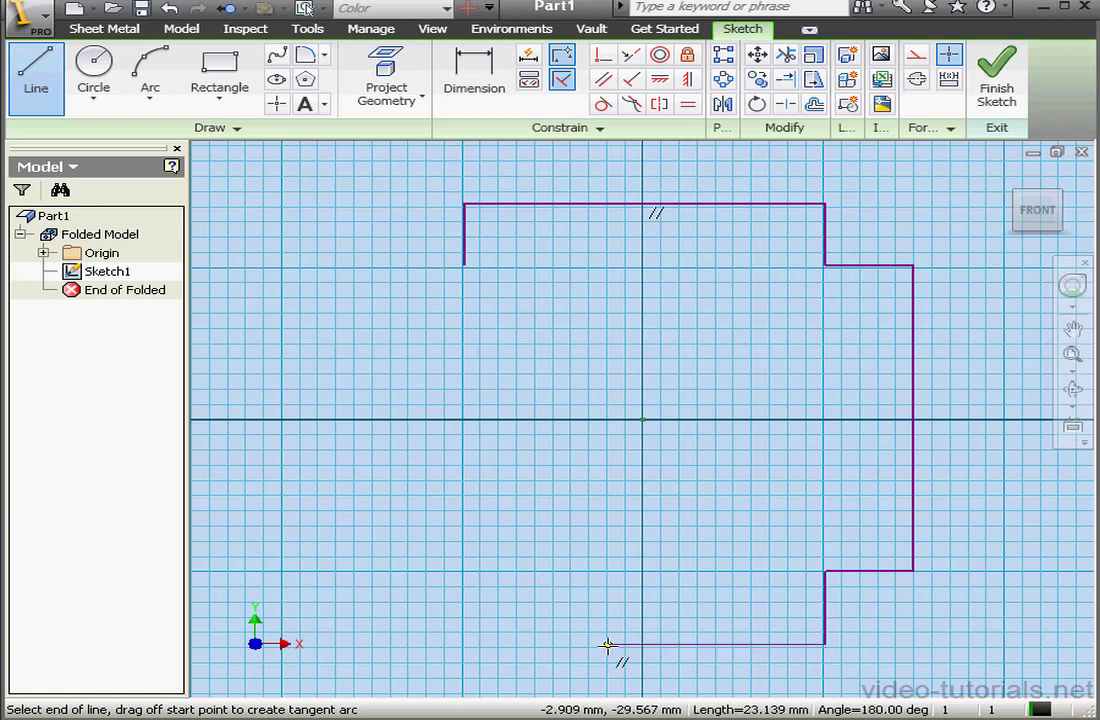
left_click(463, 644)
left_click(463, 571)
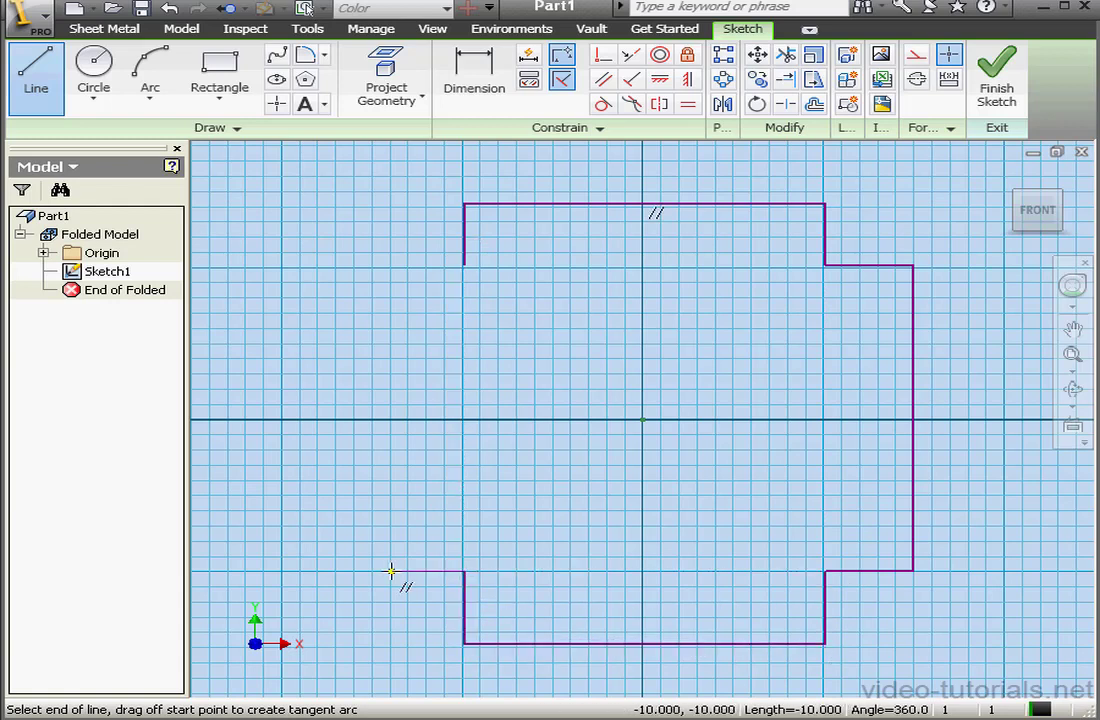
left_click(370, 571)
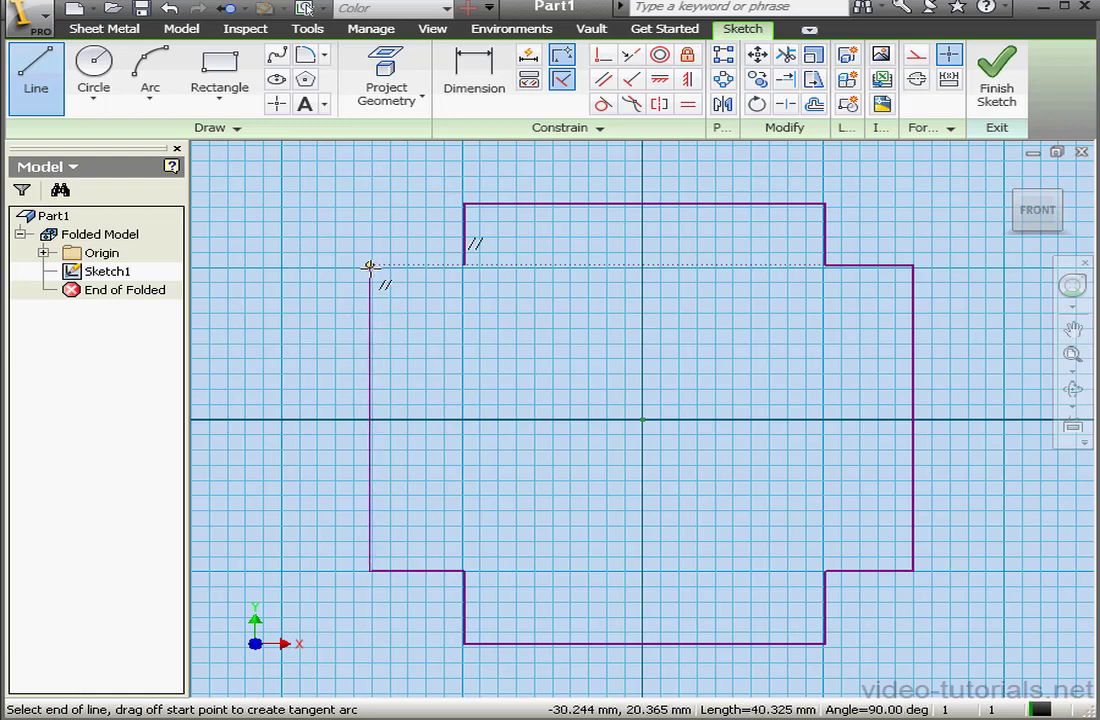
left_click(370, 266)
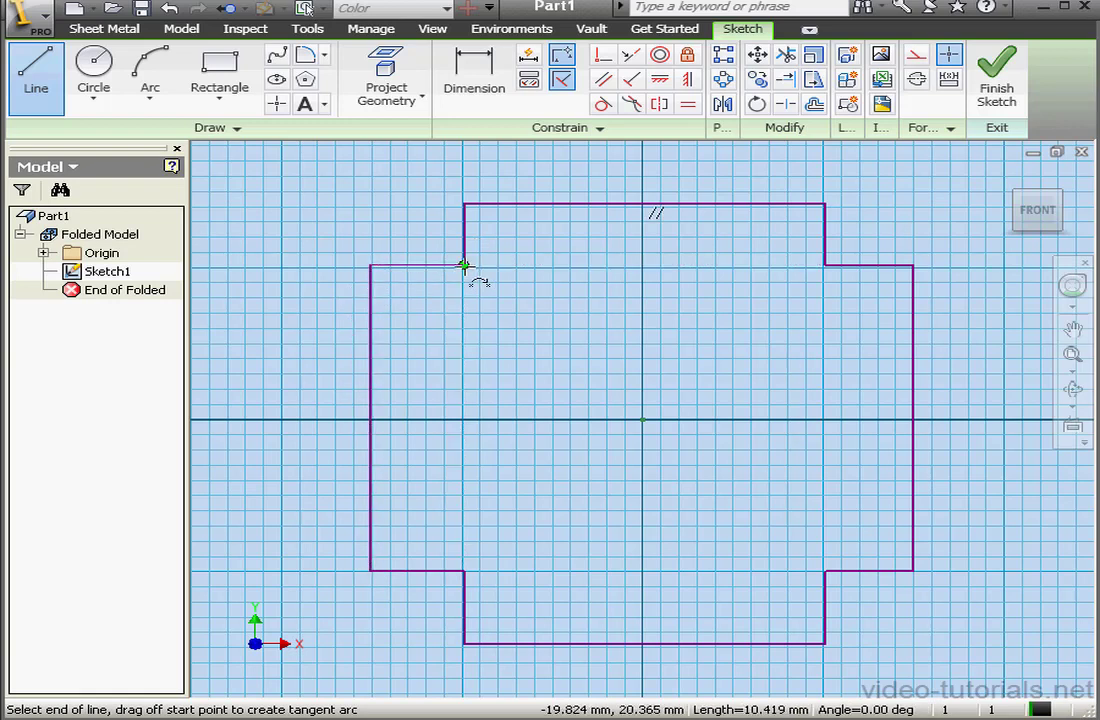
left_click(463, 265)
right_click(500, 265)
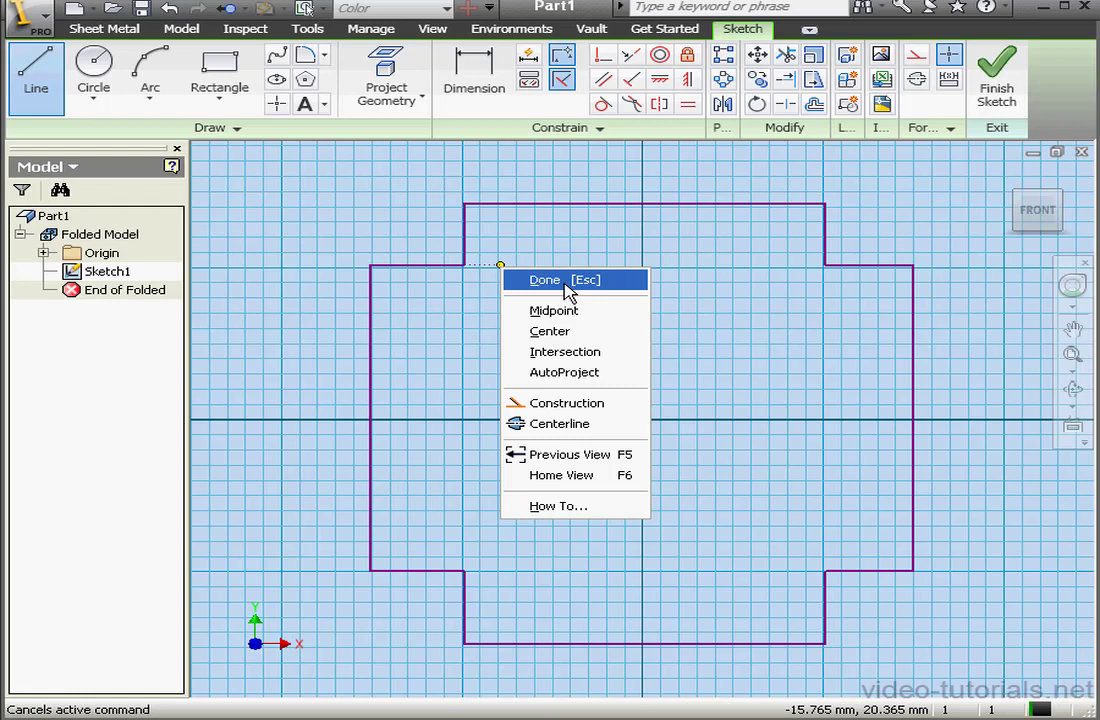
left_click(565, 288)
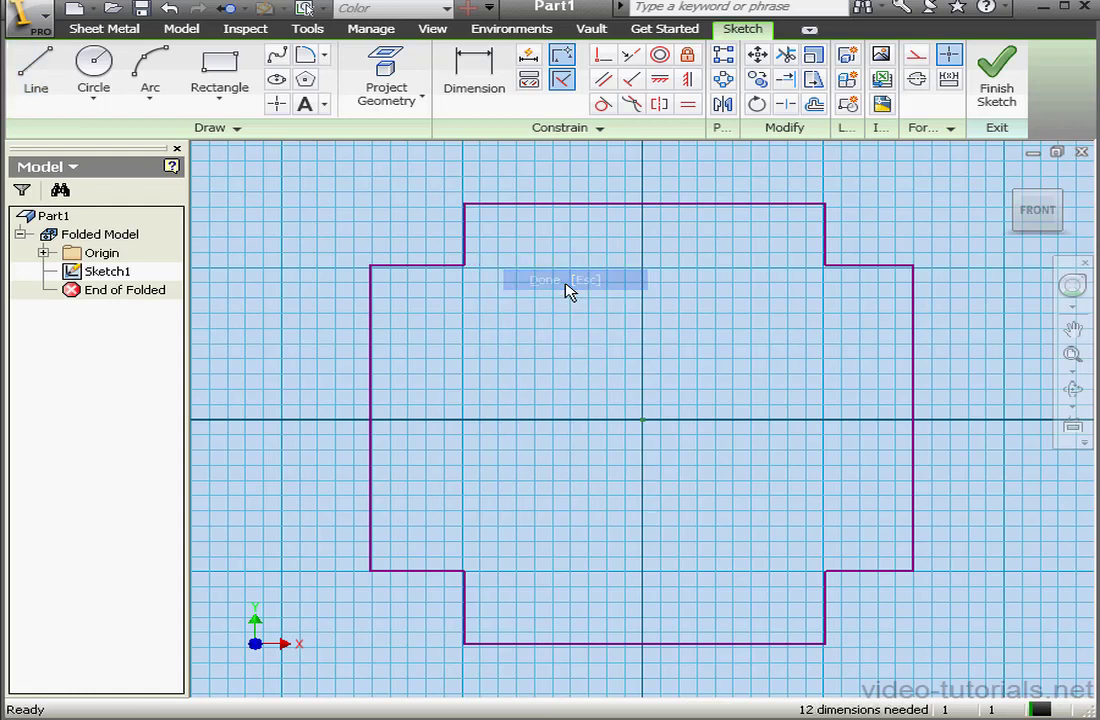
Apply Equal constraints between the outline's long top edge and its long right, left and bottom edges.
left_click(688, 104)
left_click(697, 205)
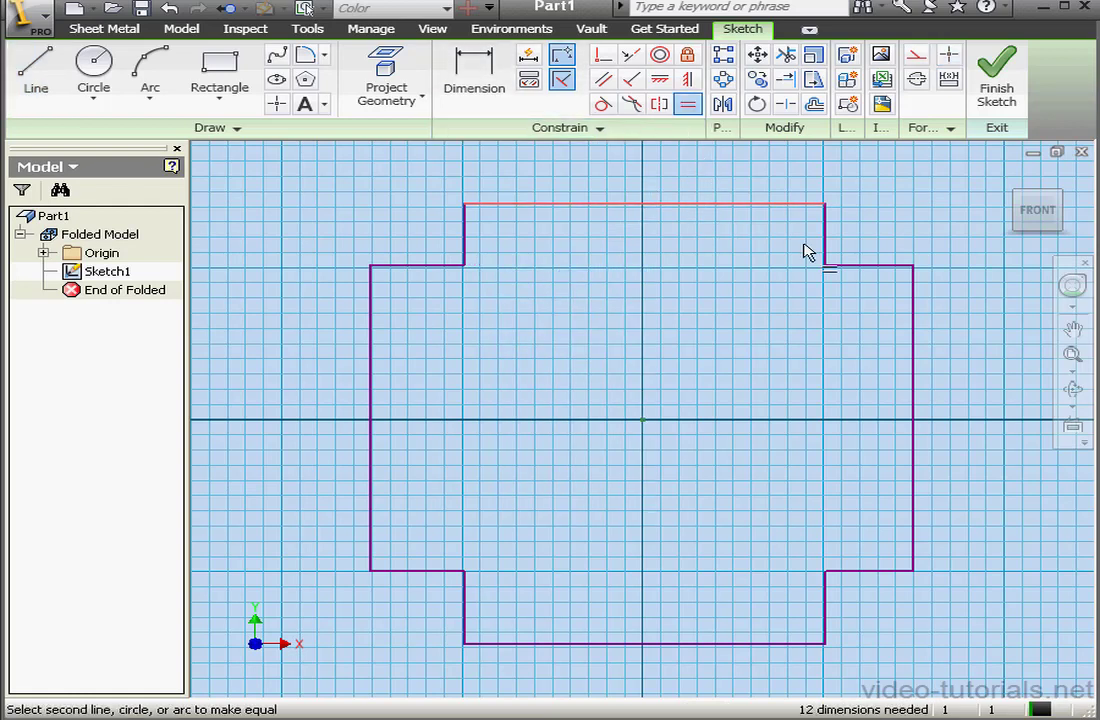
left_click(912, 335)
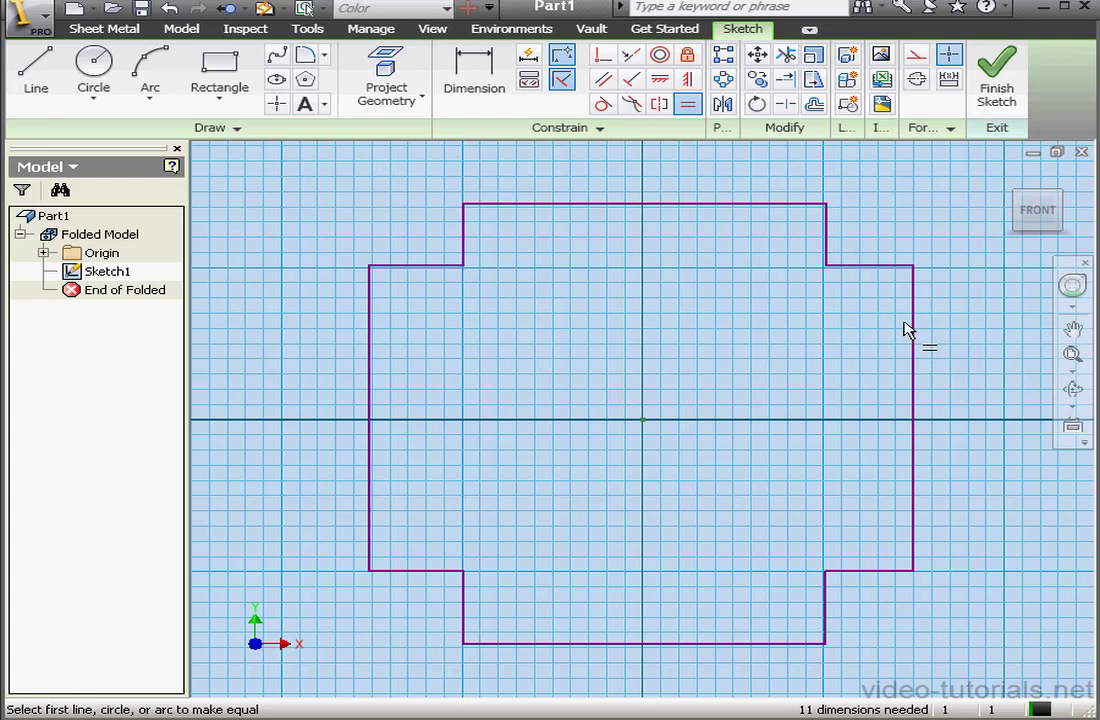
left_click(690, 205)
left_click(370, 346)
left_click(687, 207)
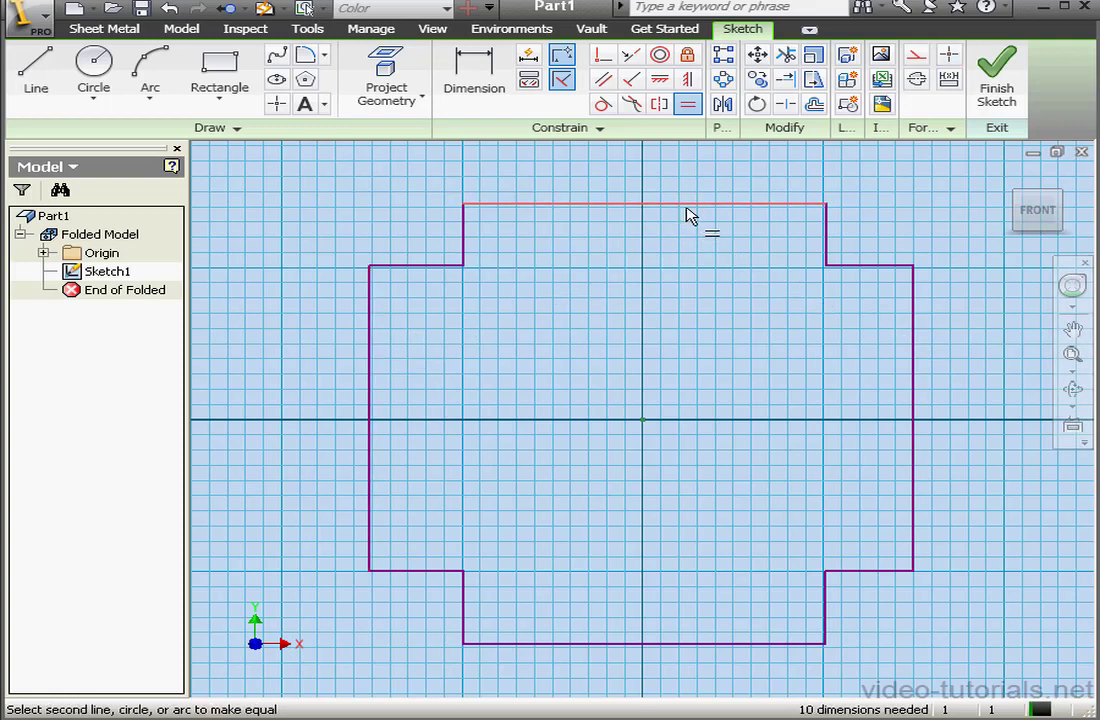
left_click(746, 643)
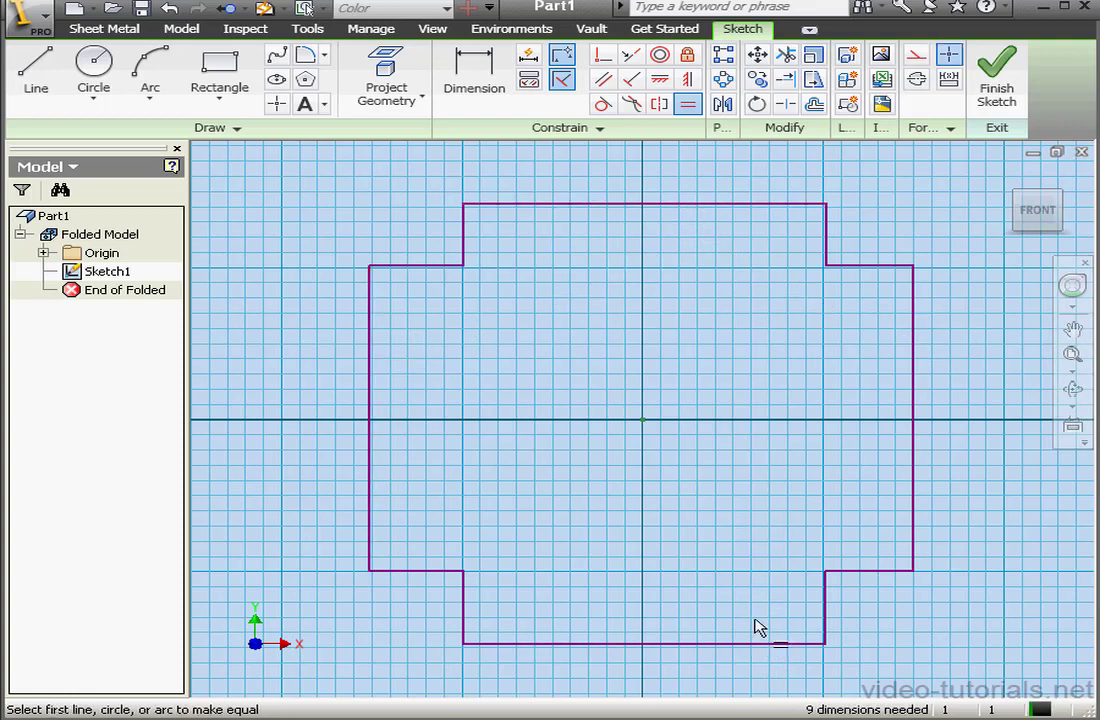
Make the short notch edges at the upper-right, lower-right and lower-left corners equal to the upper-right vertical notch edge.
left_click(827, 250)
left_click(863, 266)
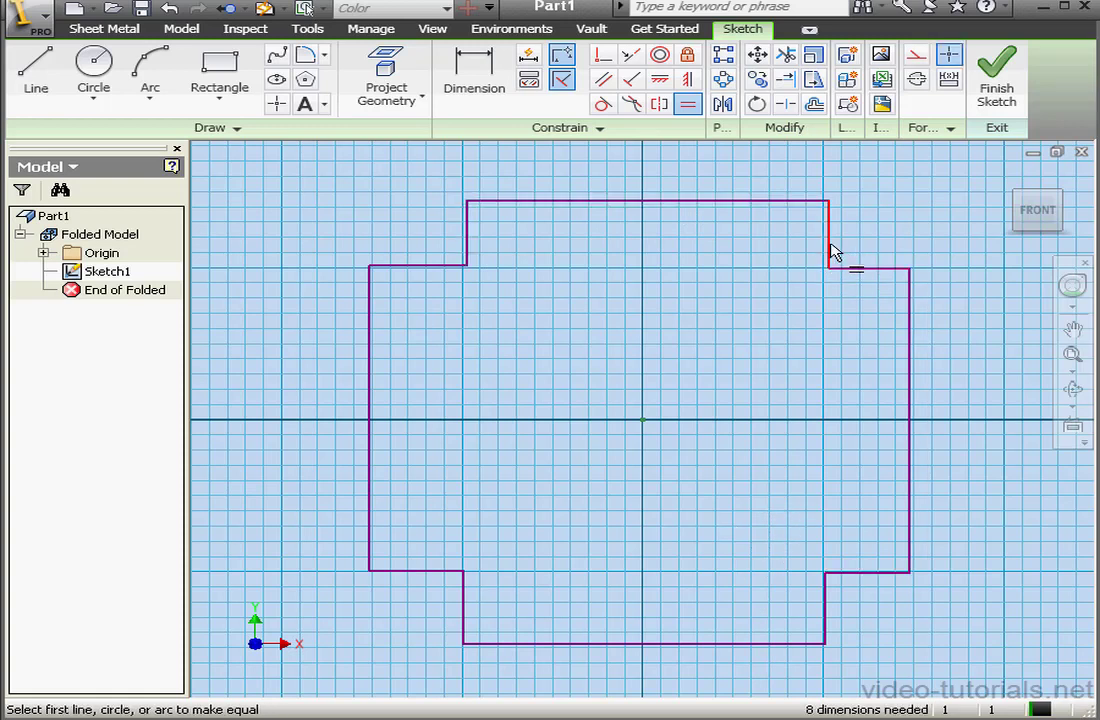
left_click(830, 248)
left_click(888, 575)
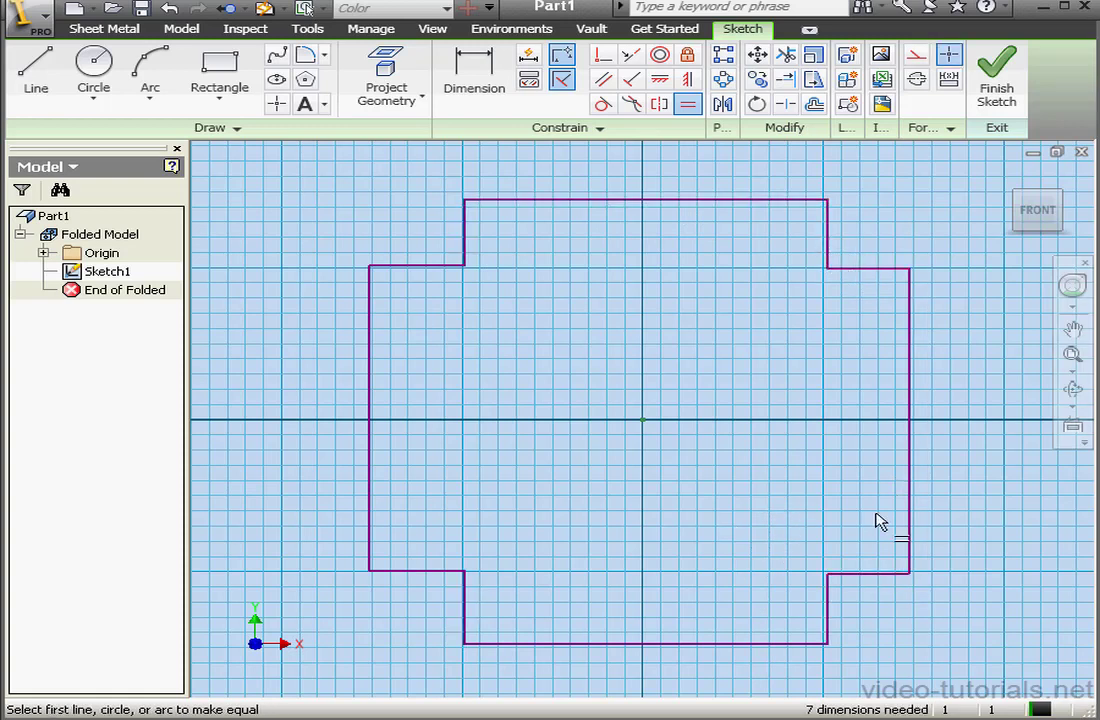
left_click(830, 240)
left_click(829, 618)
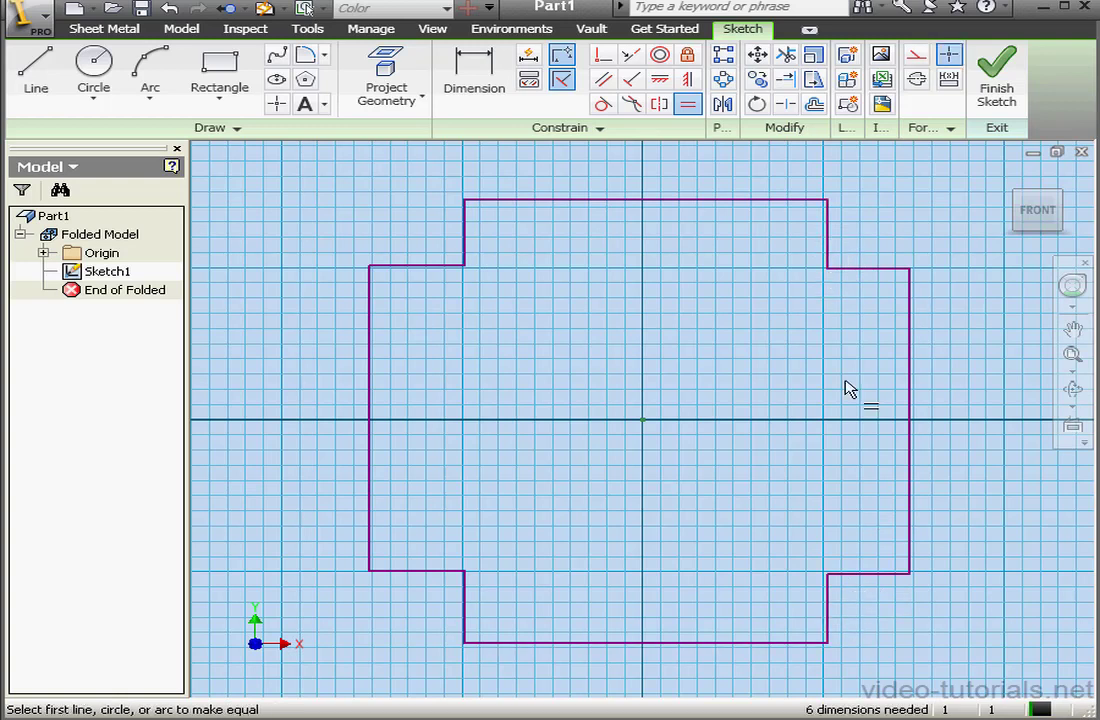
left_click(828, 249)
left_click(466, 608)
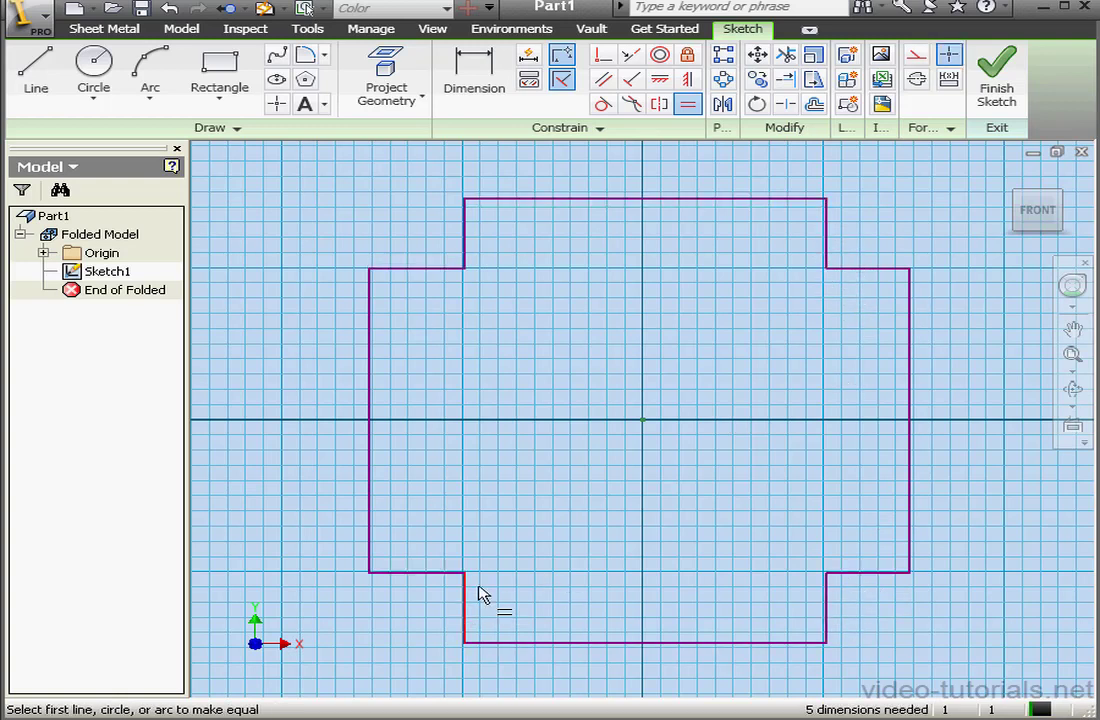
left_click(828, 268)
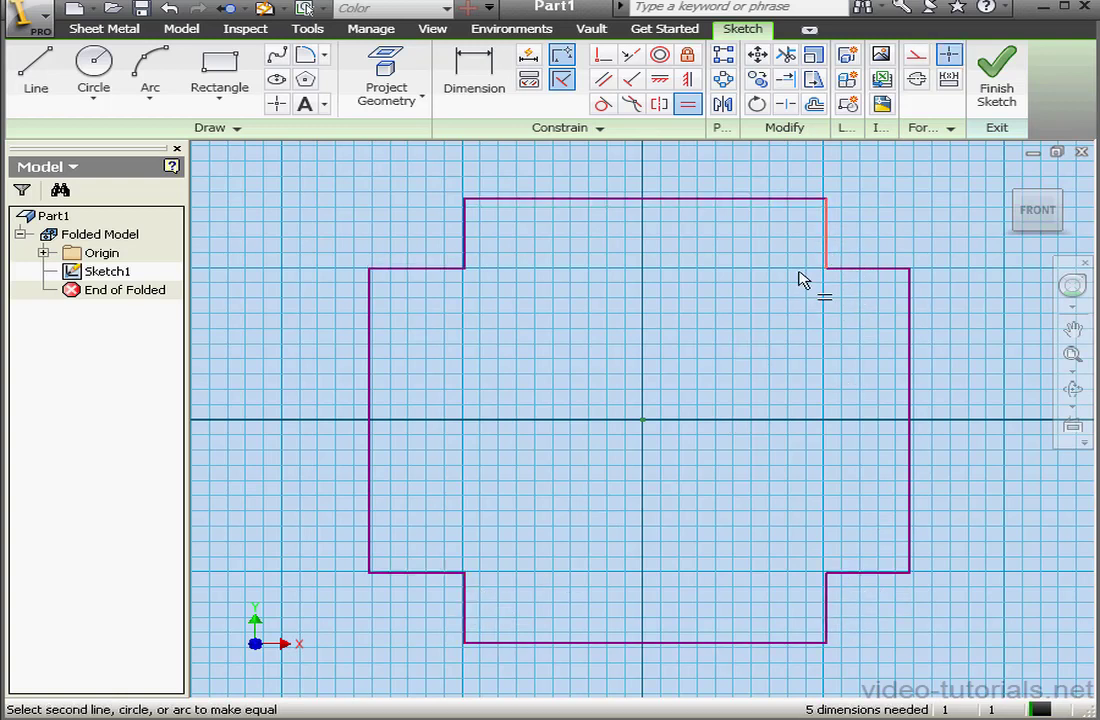
left_click(417, 573)
Dimension the outline's long right edge and set it to 40 mm.
left_click(478, 67)
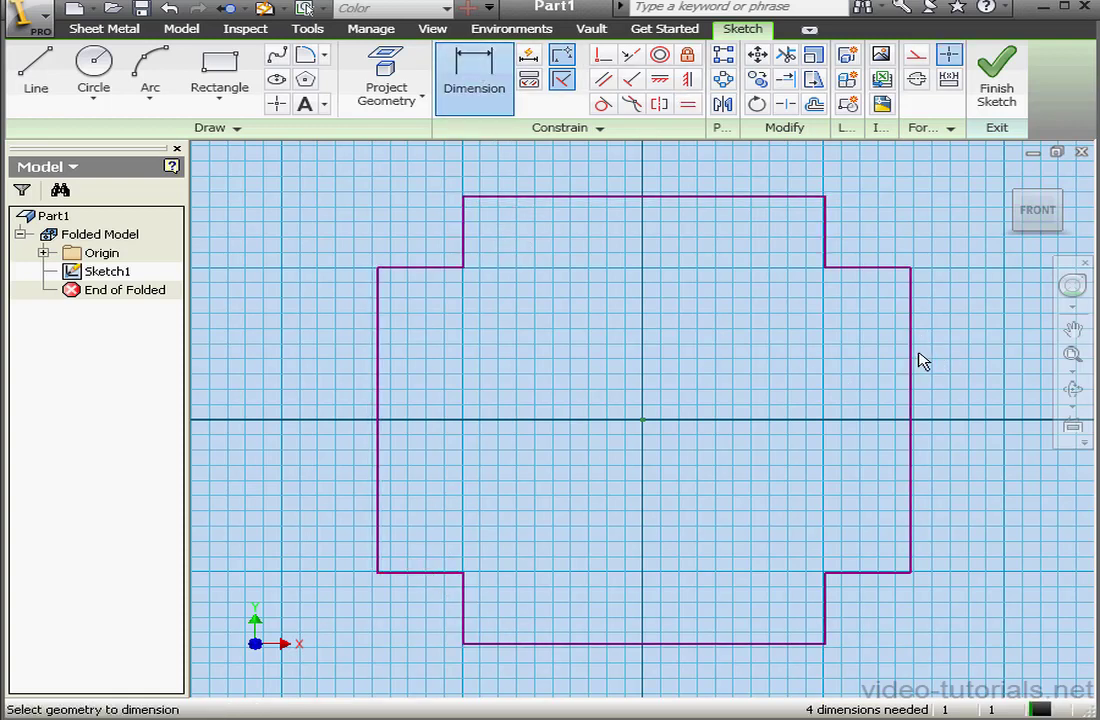
left_click(916, 360)
left_click(958, 349)
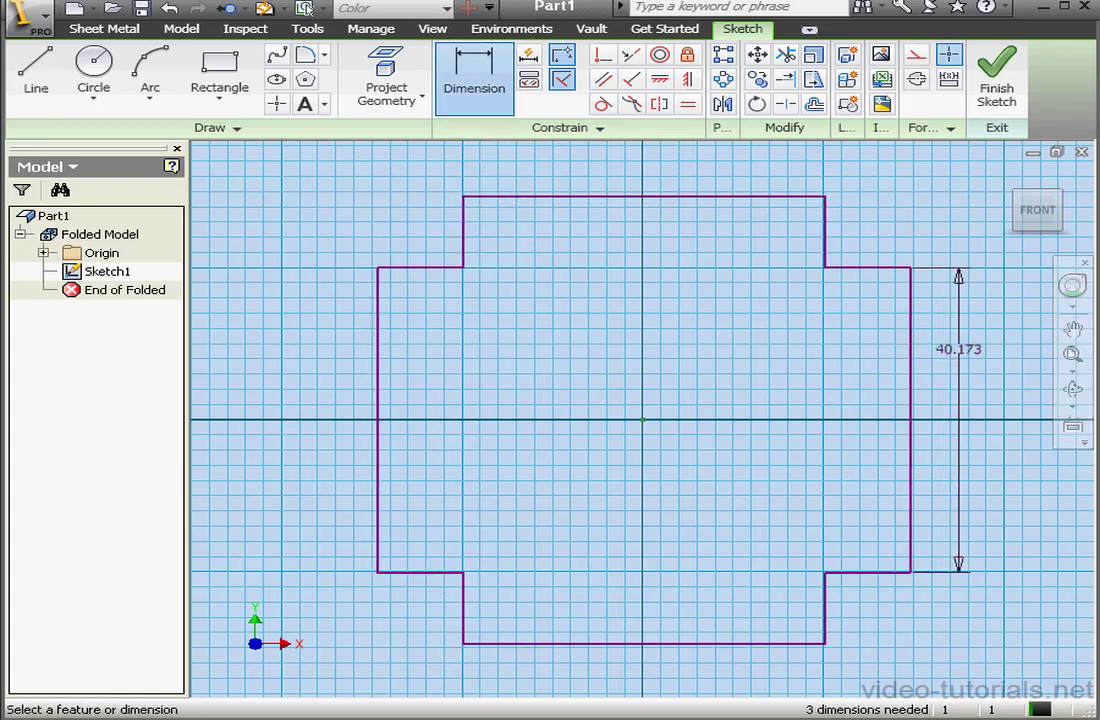
type("40")
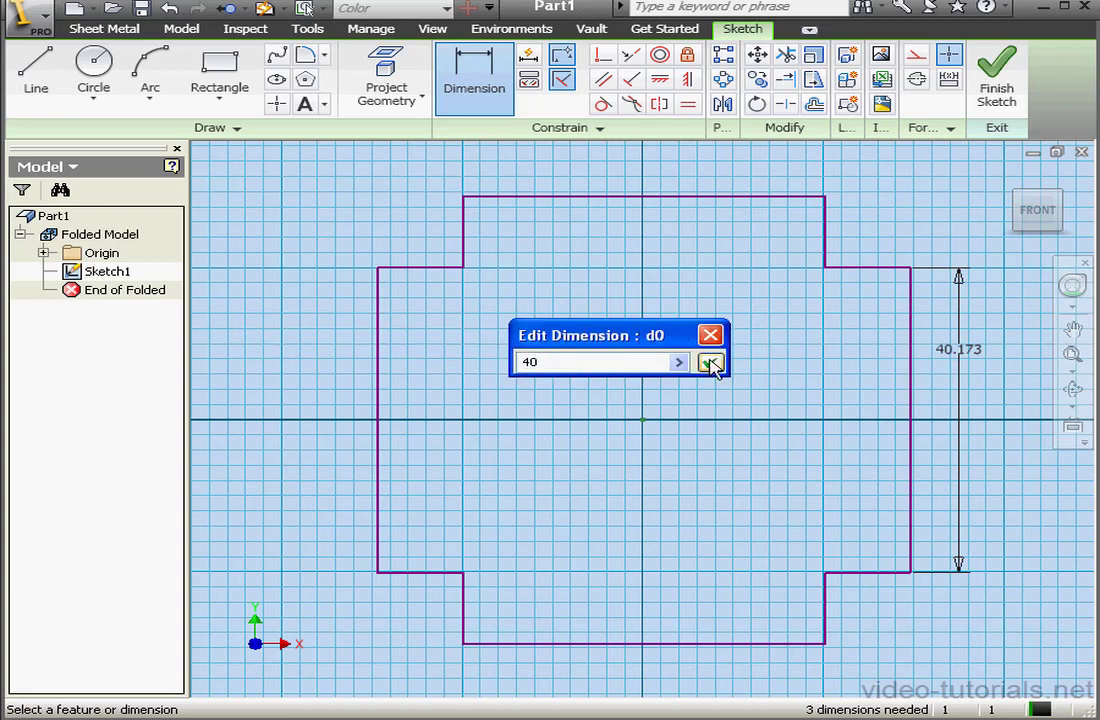
left_click(710, 362)
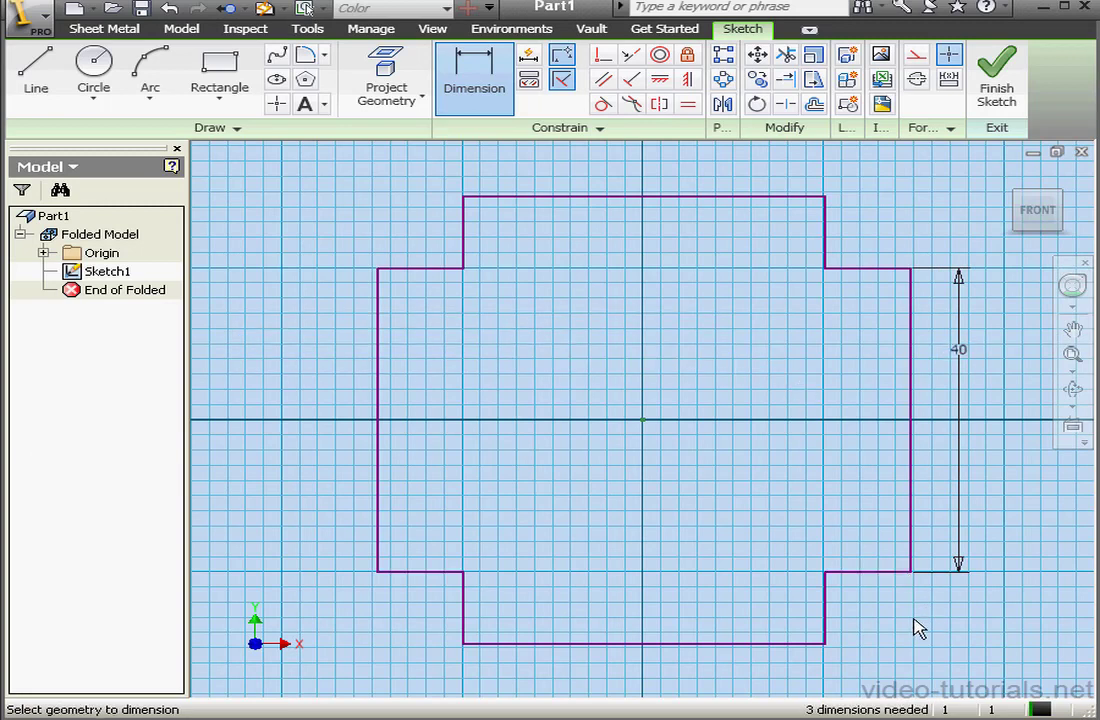
Dimension the horizontal edge of the lower-right notch and set it to 10 mm.
left_click(879, 572)
left_click(880, 608)
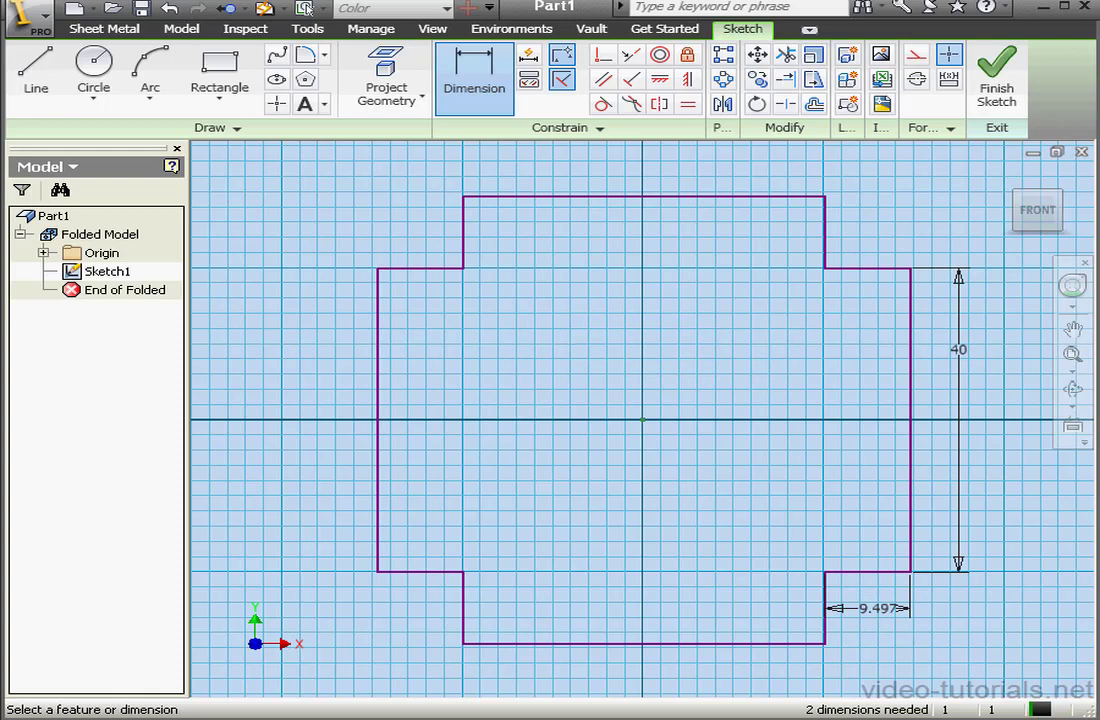
type("10")
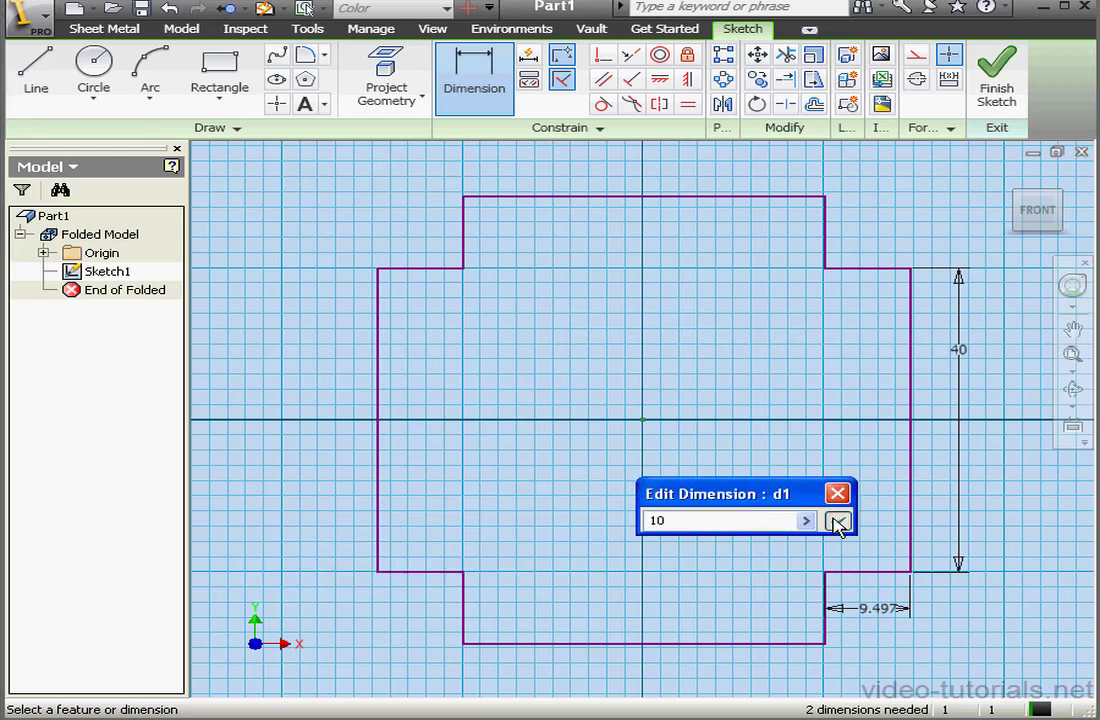
left_click(836, 521)
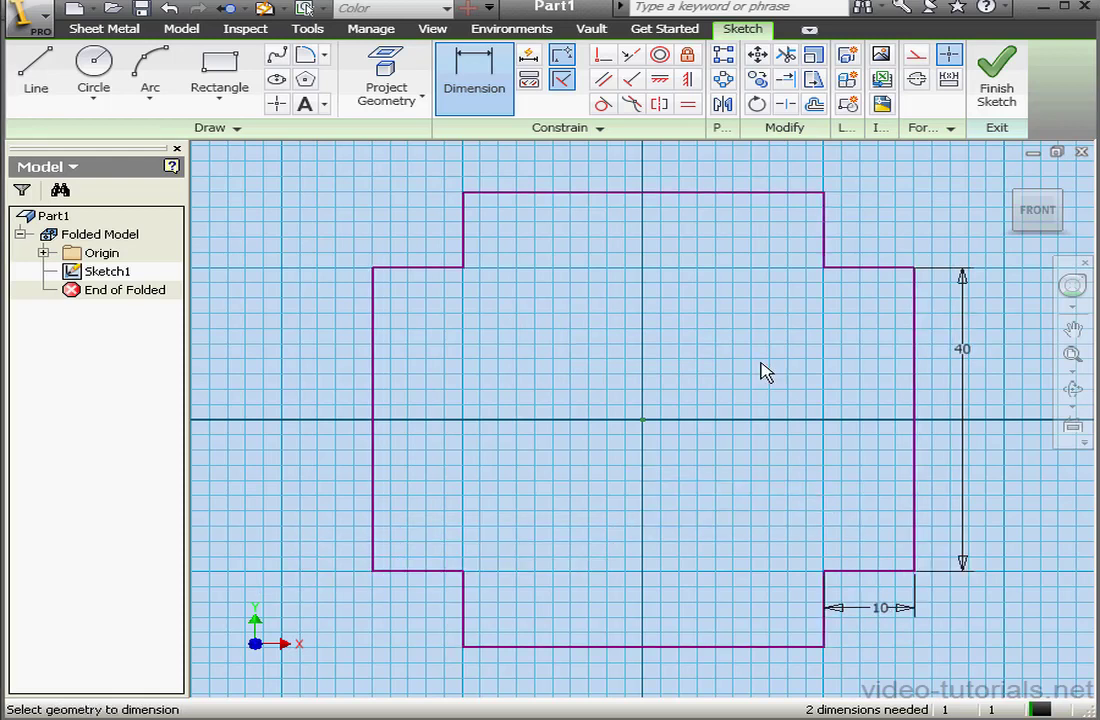
Draw a diagonal line from the lower-left inner corner to the upper-right inner corner and convert it to construction geometry.
left_click(35, 78)
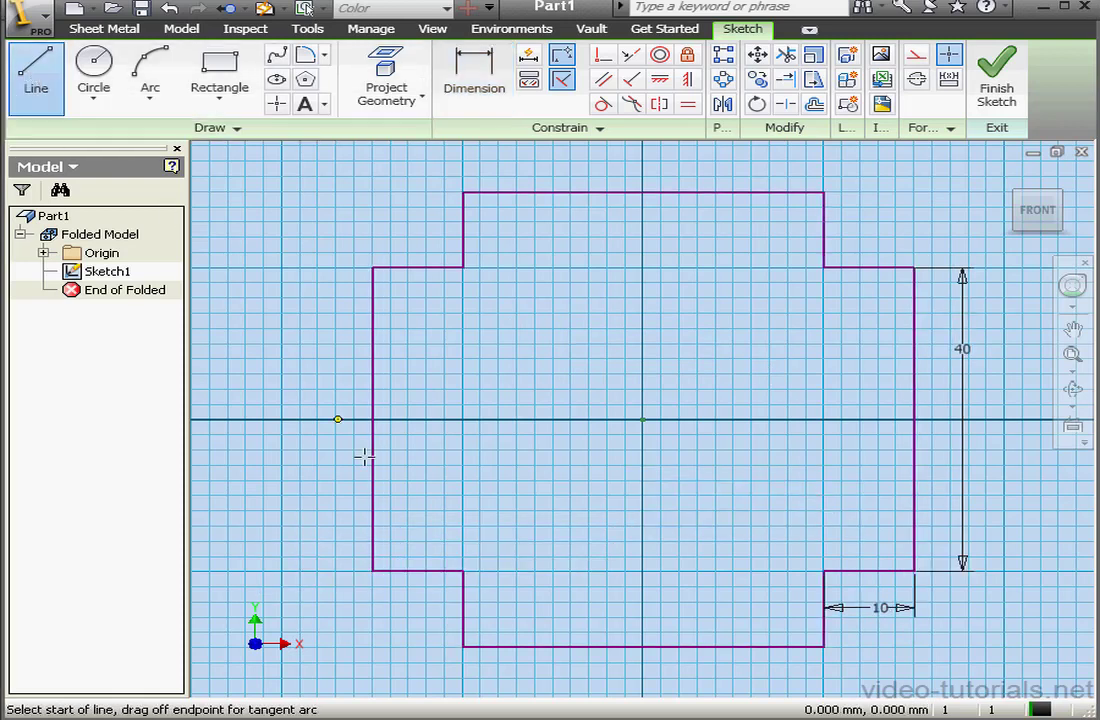
left_click(462, 571)
double_click(824, 267)
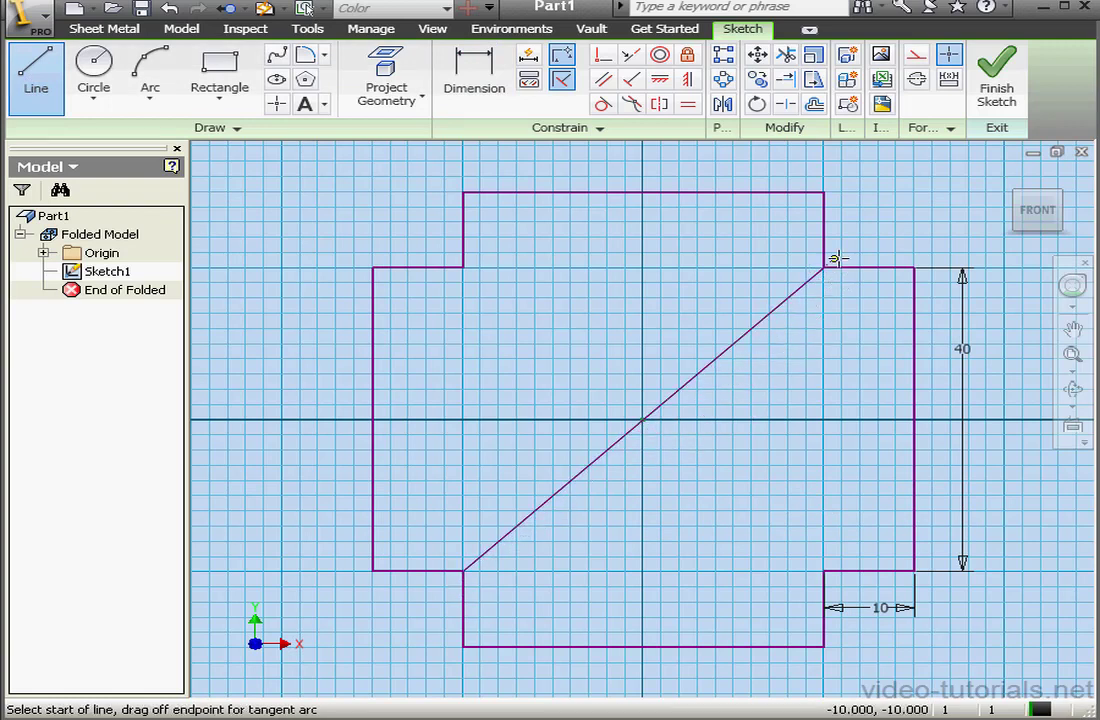
right_click(853, 242)
left_click(867, 256)
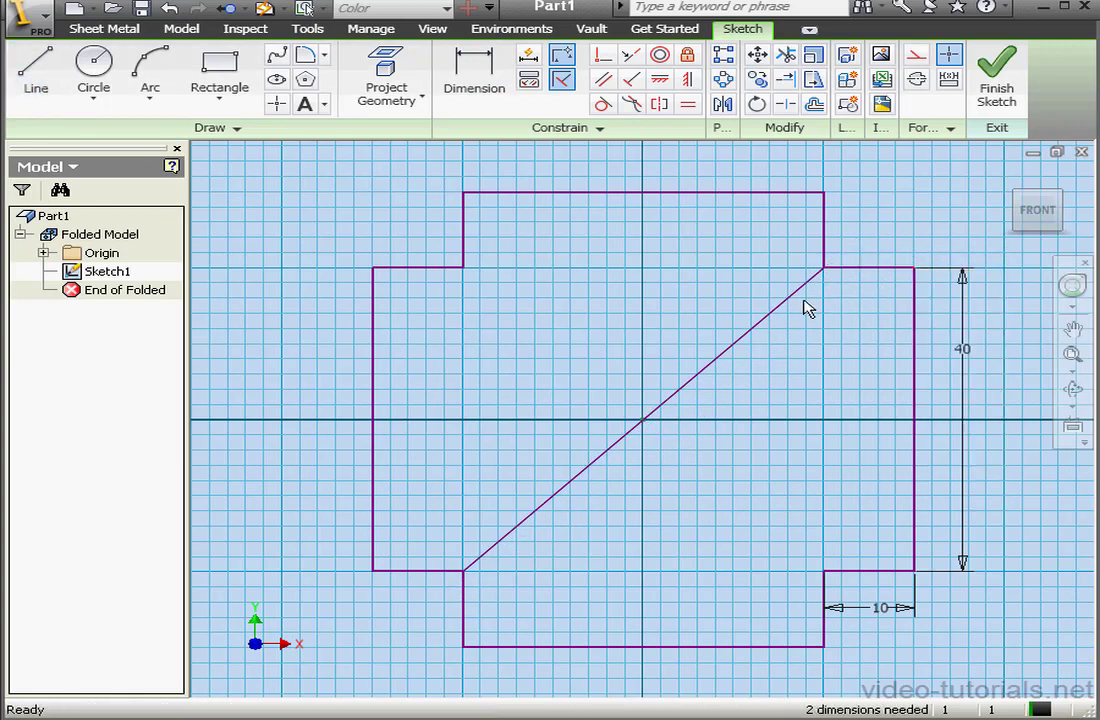
left_click(916, 54)
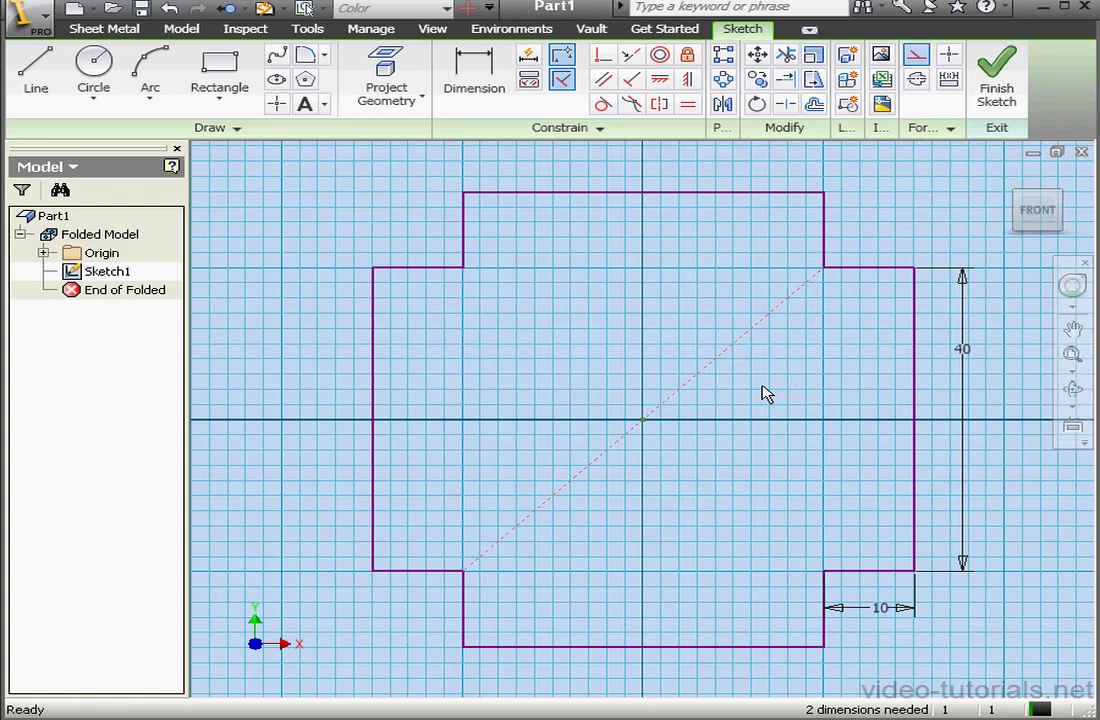
Move the outline off the origin, and constrain the construction diagonal's midpoint coincident with the origin point.
mouse_move(717, 372)
left_mouse_down()
mouse_move(658, 346)
mouse_move(612, 150)
left_mouse_up()
left_click(603, 58)
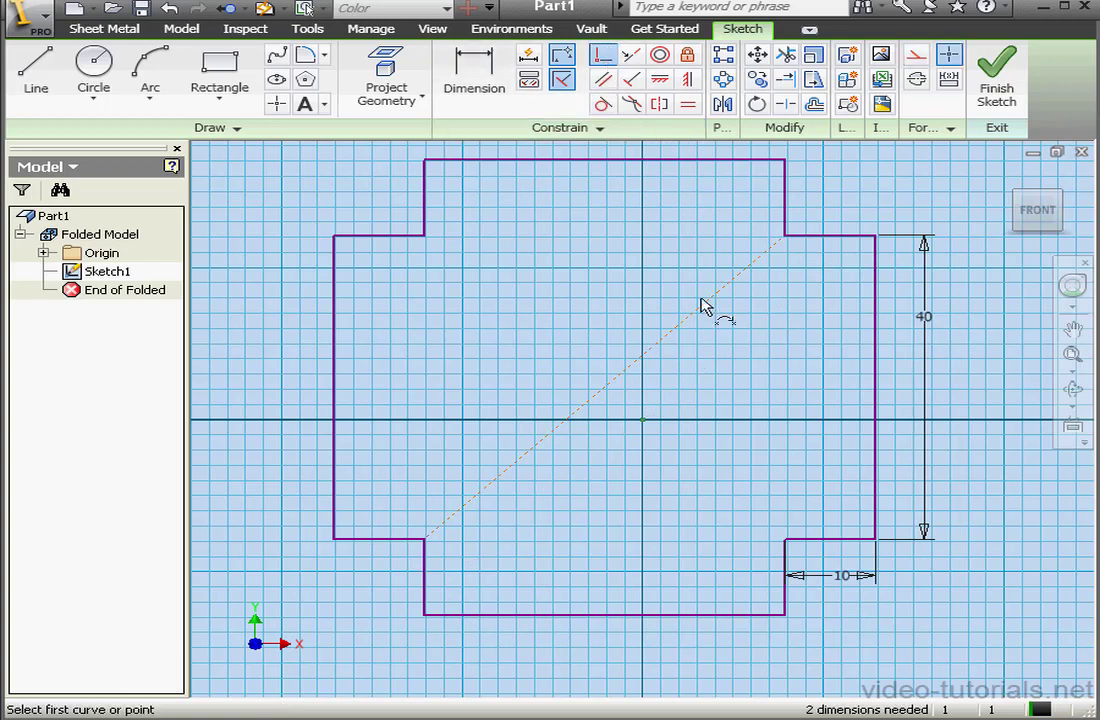
left_click(604, 388)
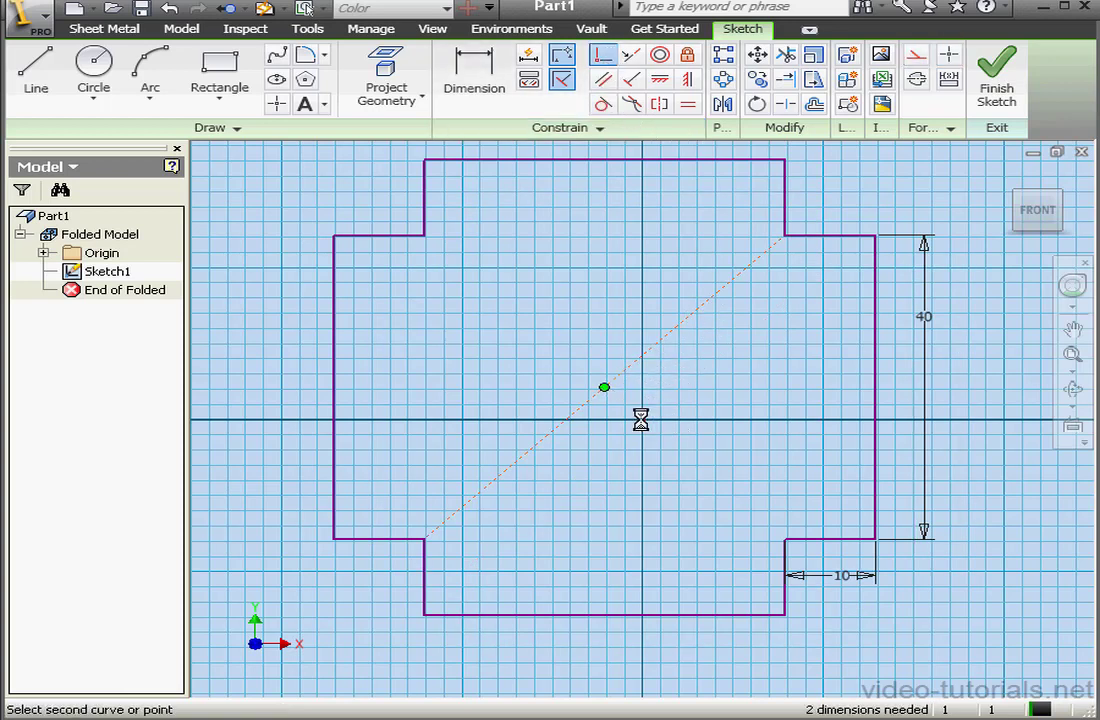
left_click(641, 420)
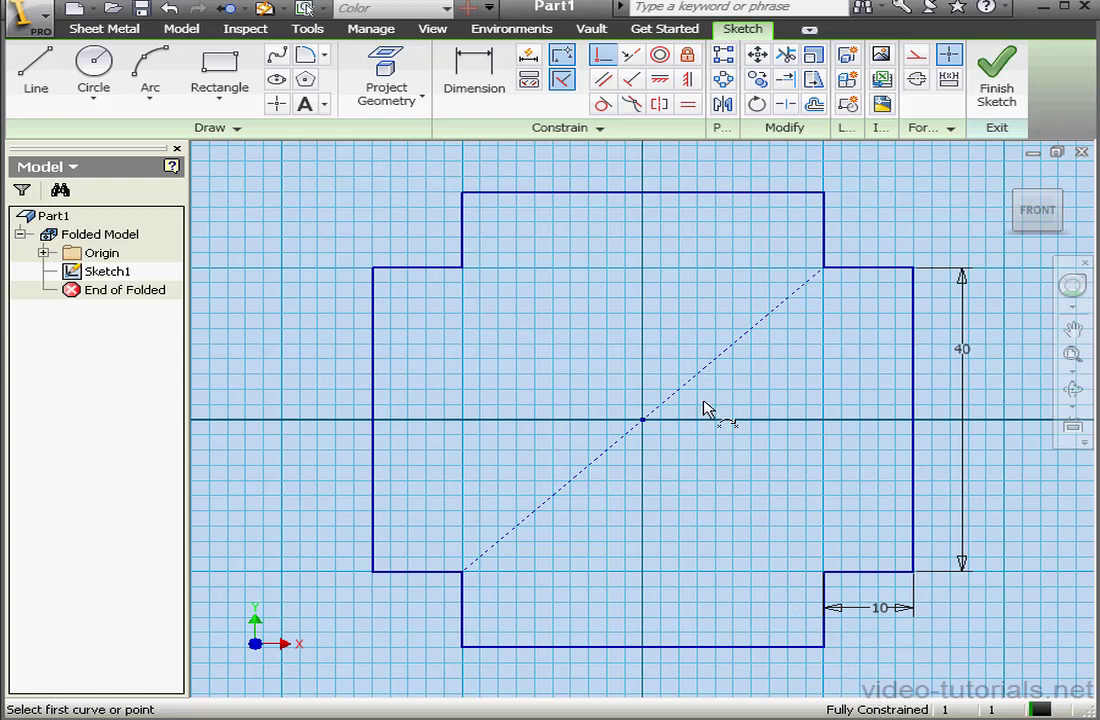
right_click(696, 287)
left_click(735, 293)
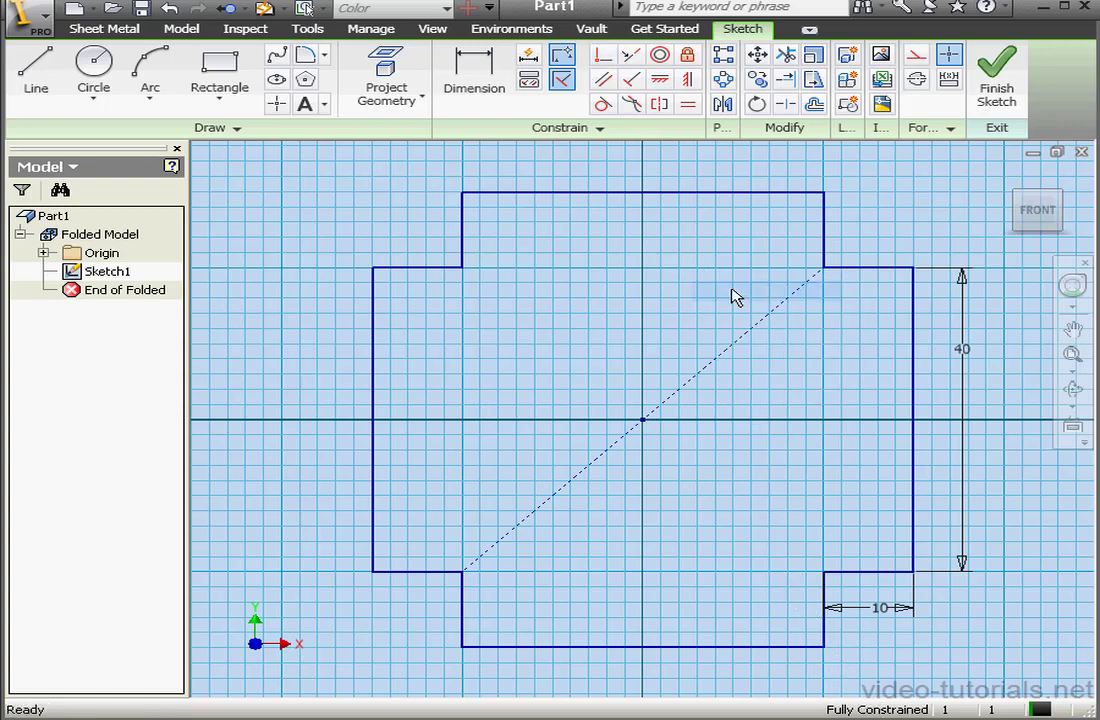
Draw a straight line across each of the cross's four arms, parallel to the arm's end edge and just outside the inner corners.
left_click(40, 66)
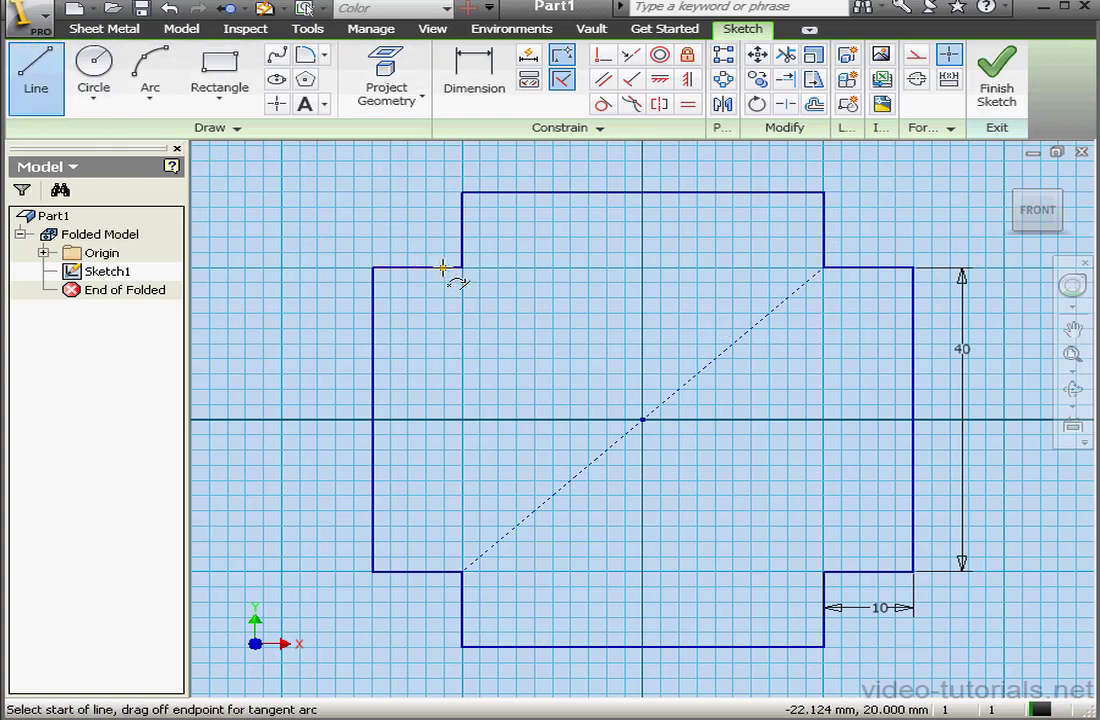
left_click(443, 267)
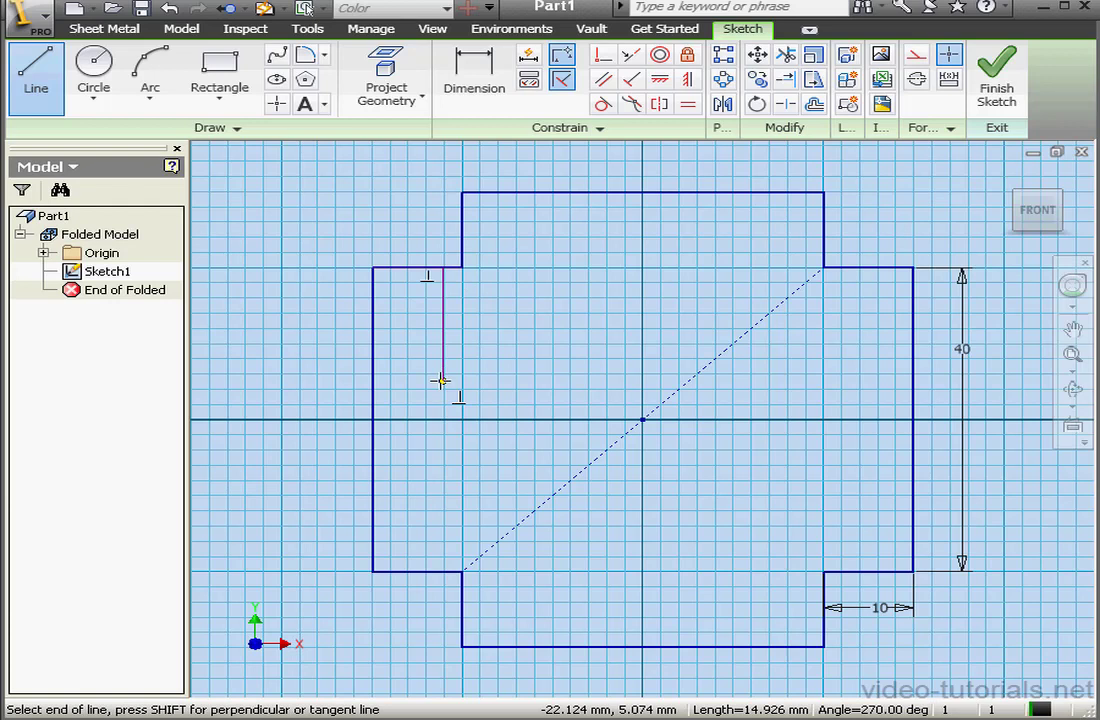
double_click(443, 571)
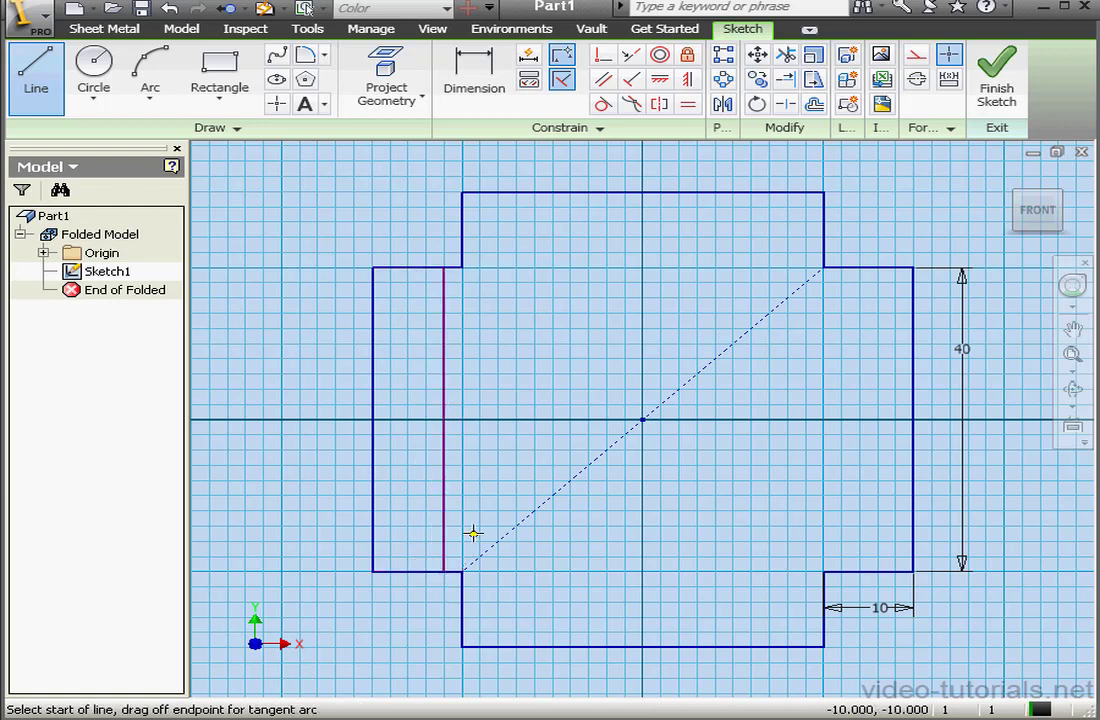
left_click(463, 253)
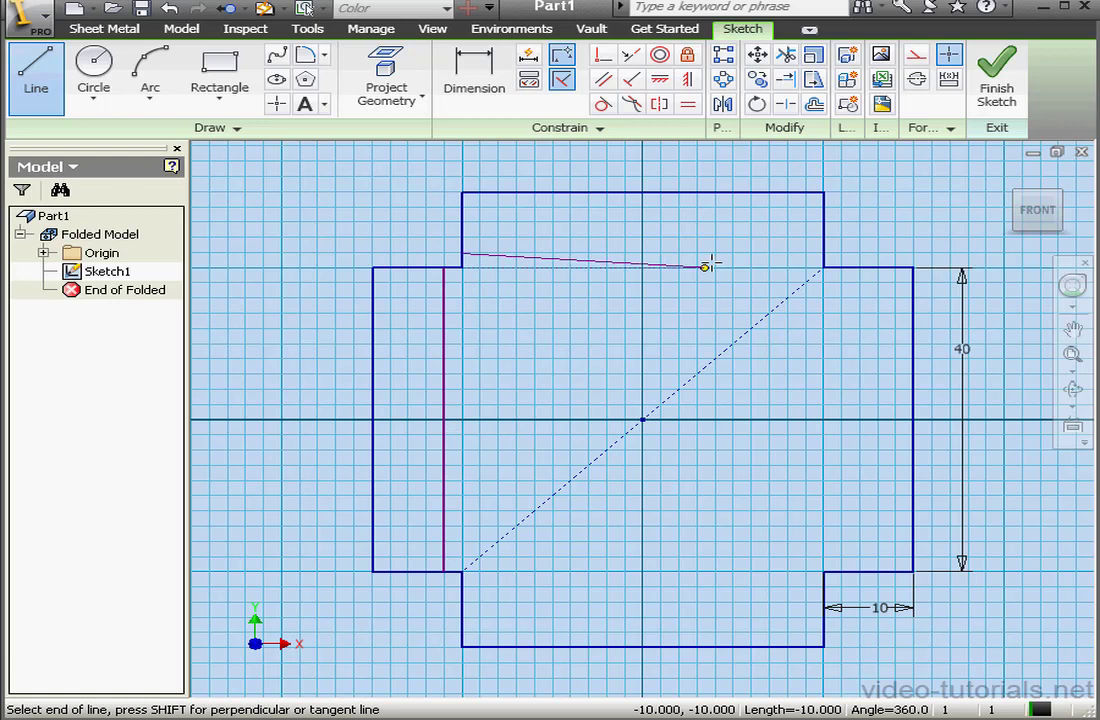
double_click(824, 253)
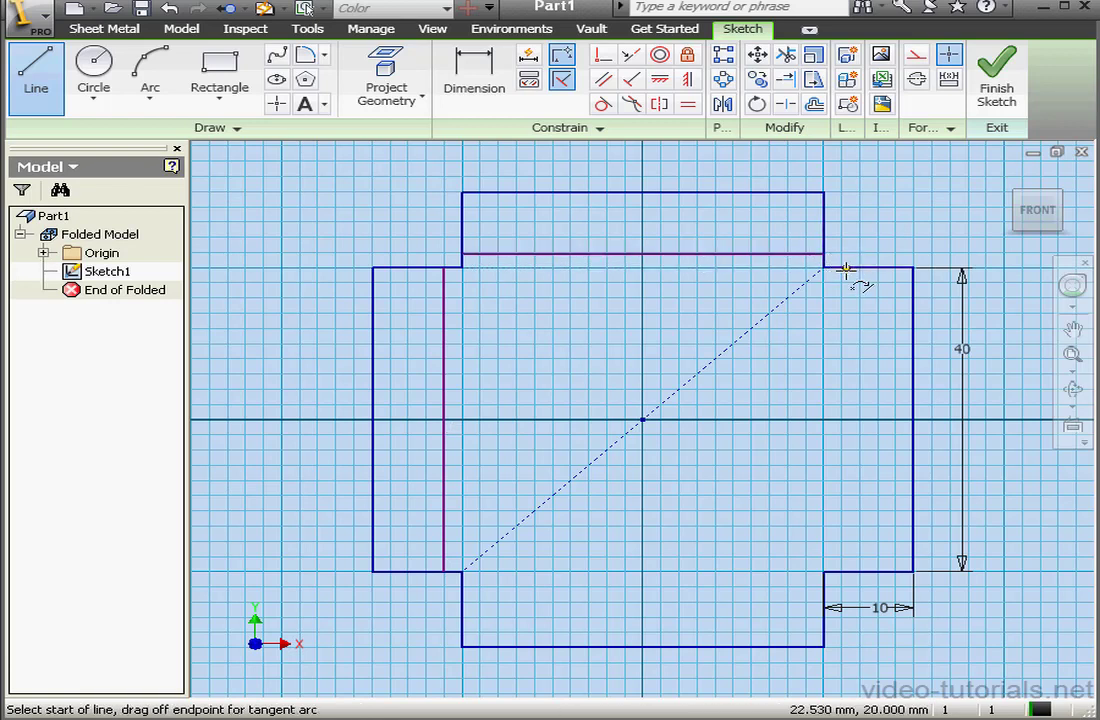
left_click(842, 268)
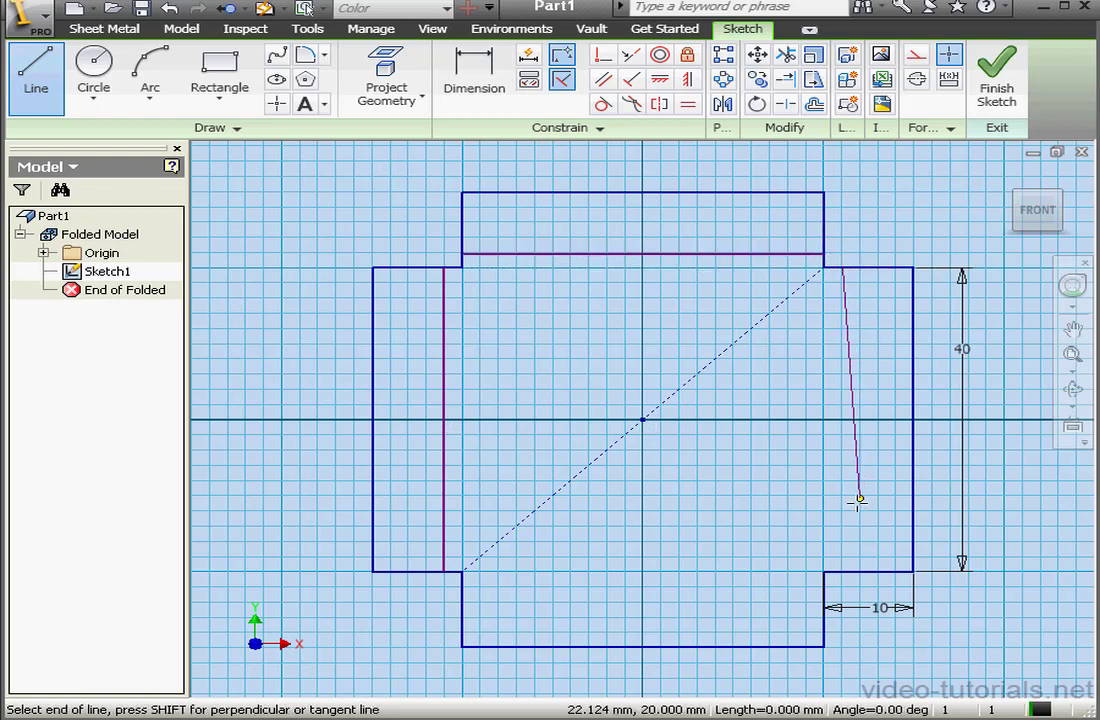
double_click(842, 571)
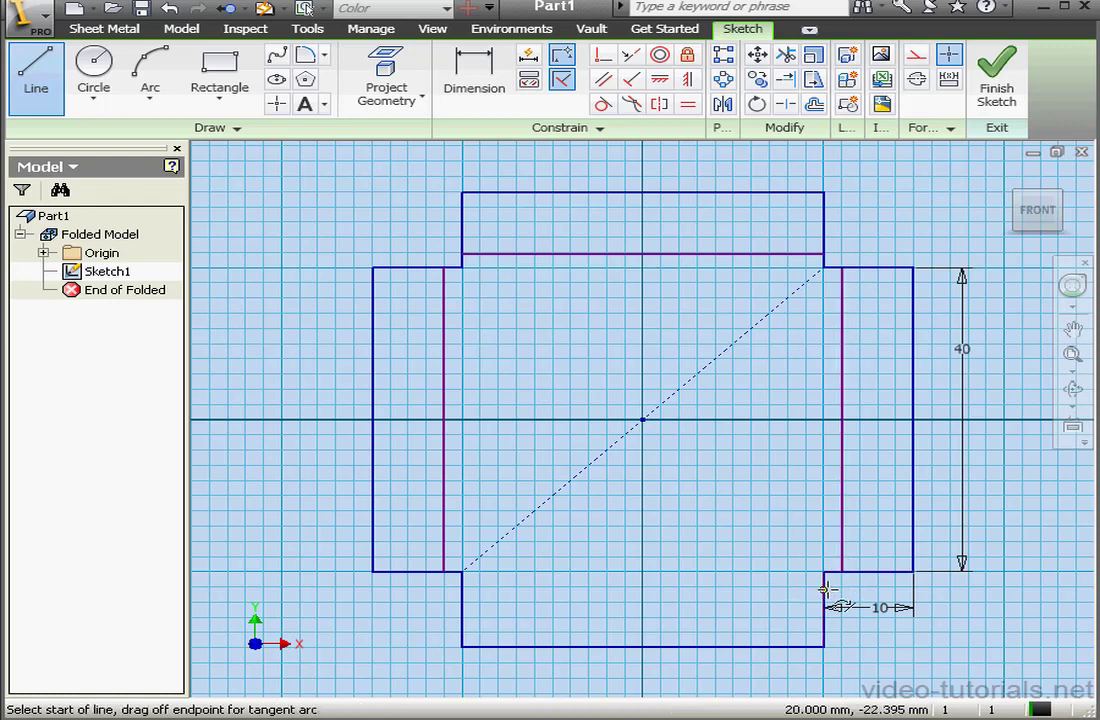
left_click(824, 587)
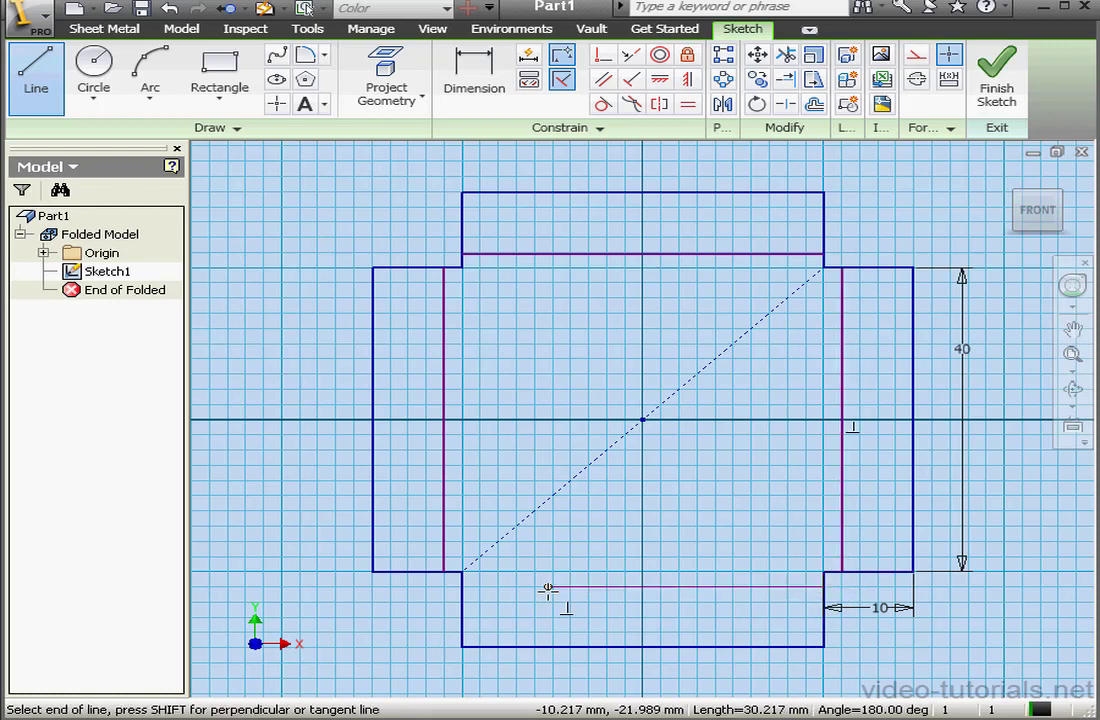
double_click(462, 587)
right_click(511, 571)
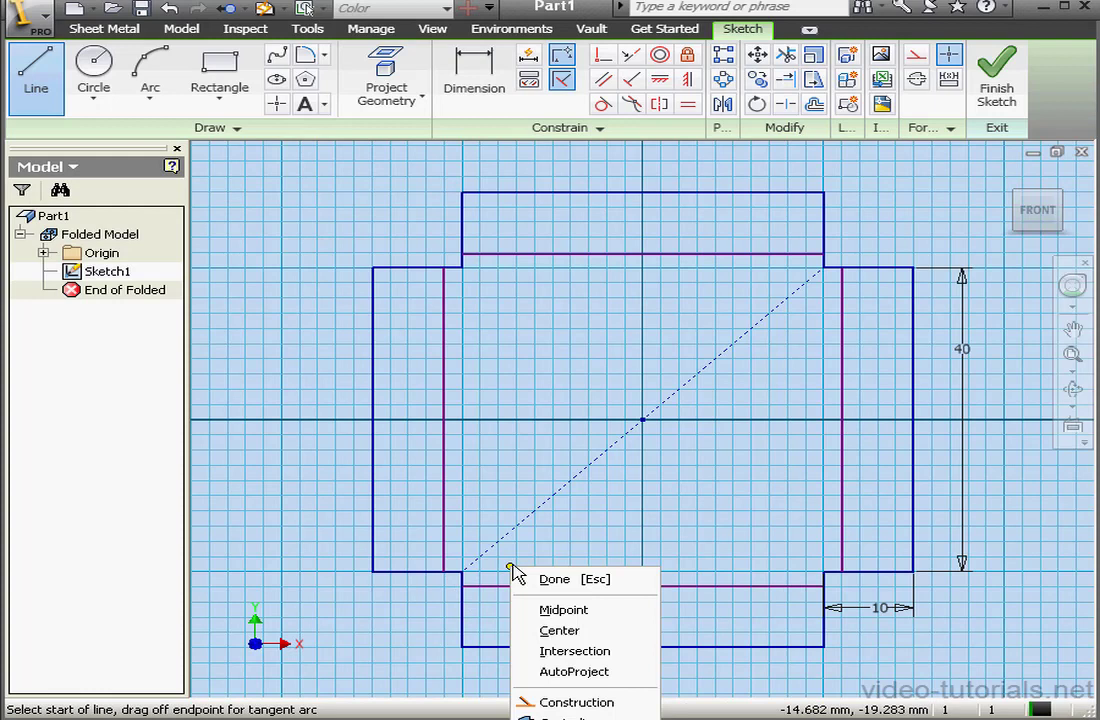
left_click(577, 578)
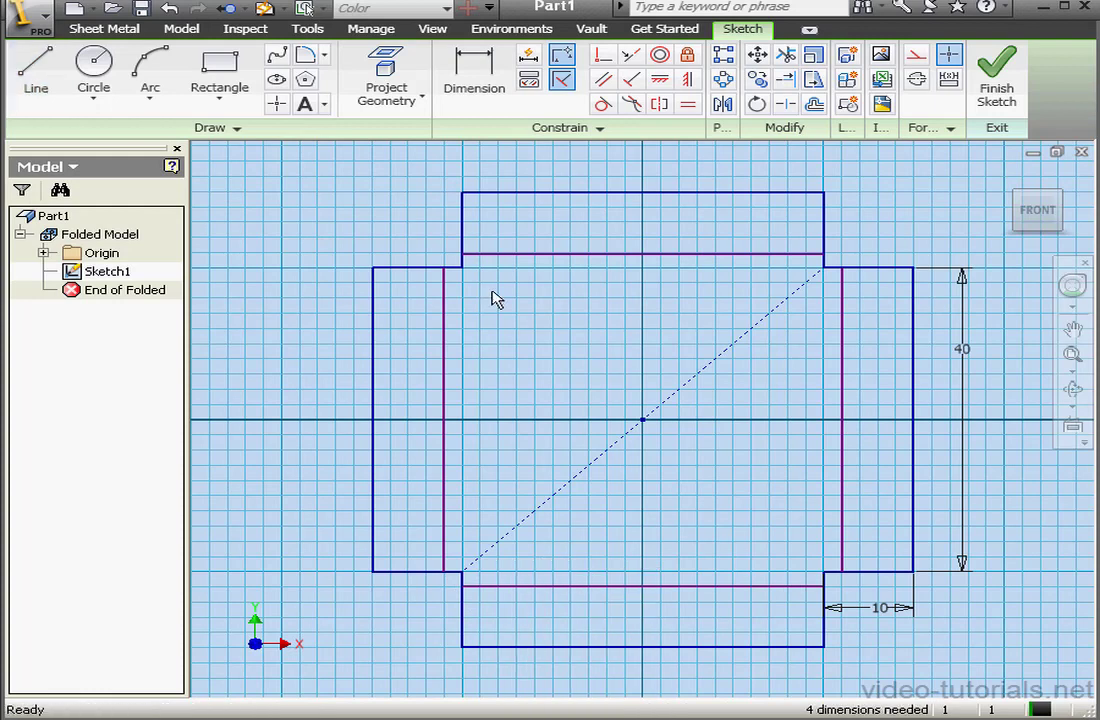
Dimension the left arm's line from the upper-left inner corner and set the offset to 1 mm.
left_click(460, 82)
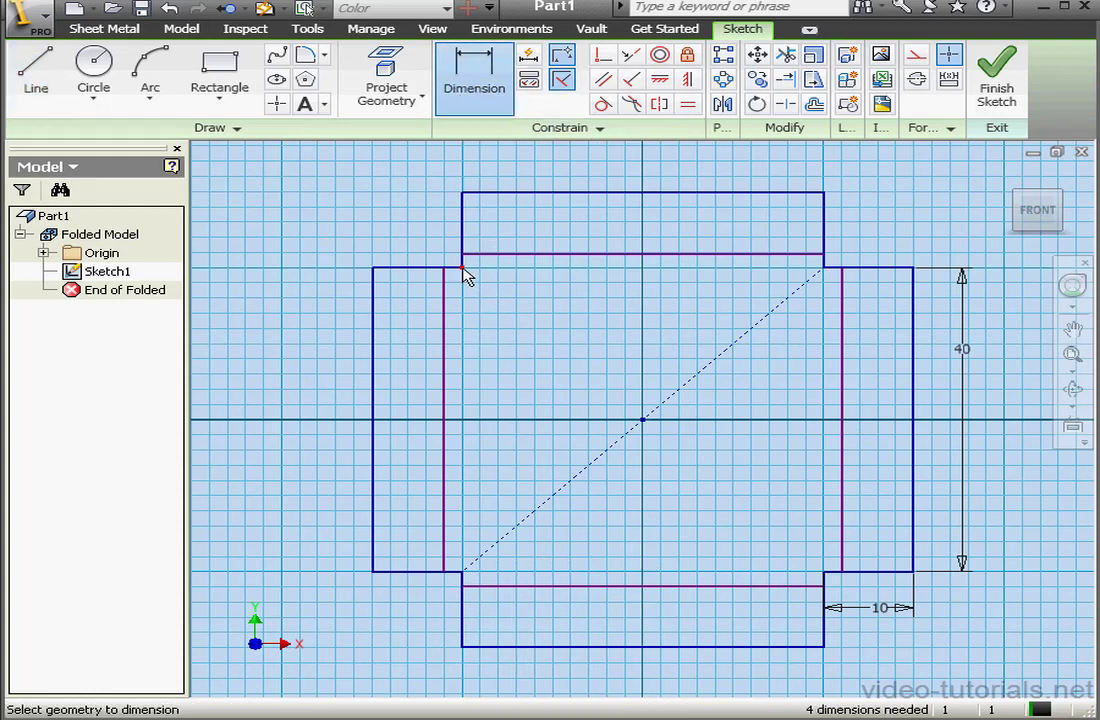
left_click(463, 268)
left_click(446, 276)
left_click(452, 234)
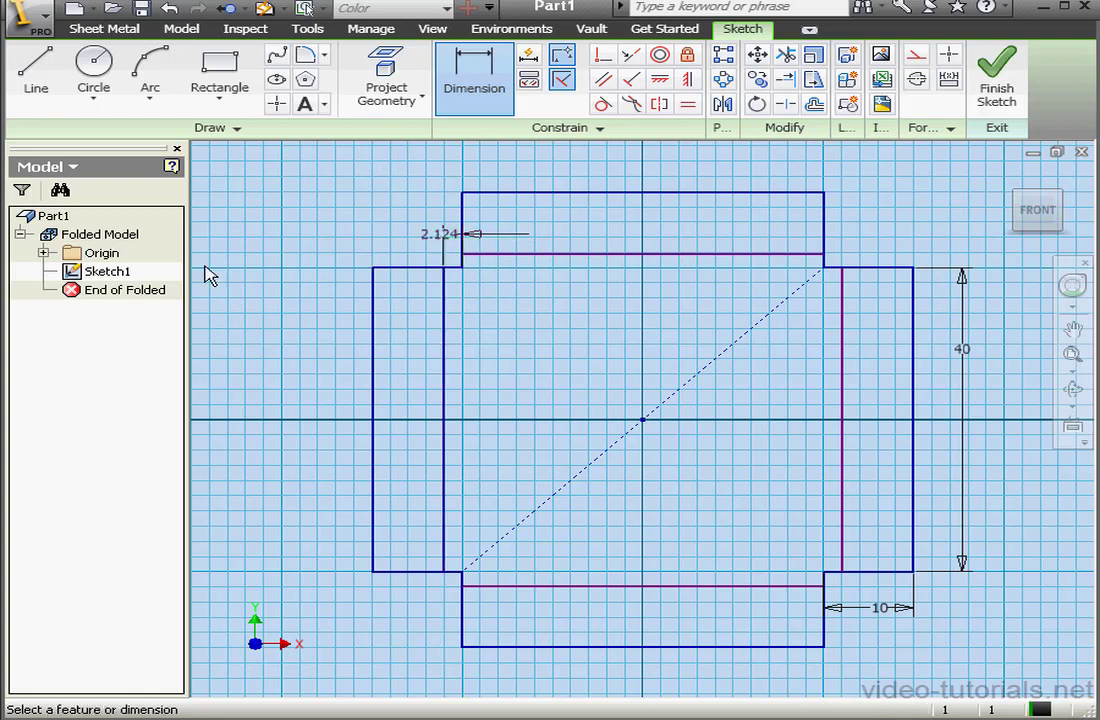
left_click_drag(248, 183, 390, 178)
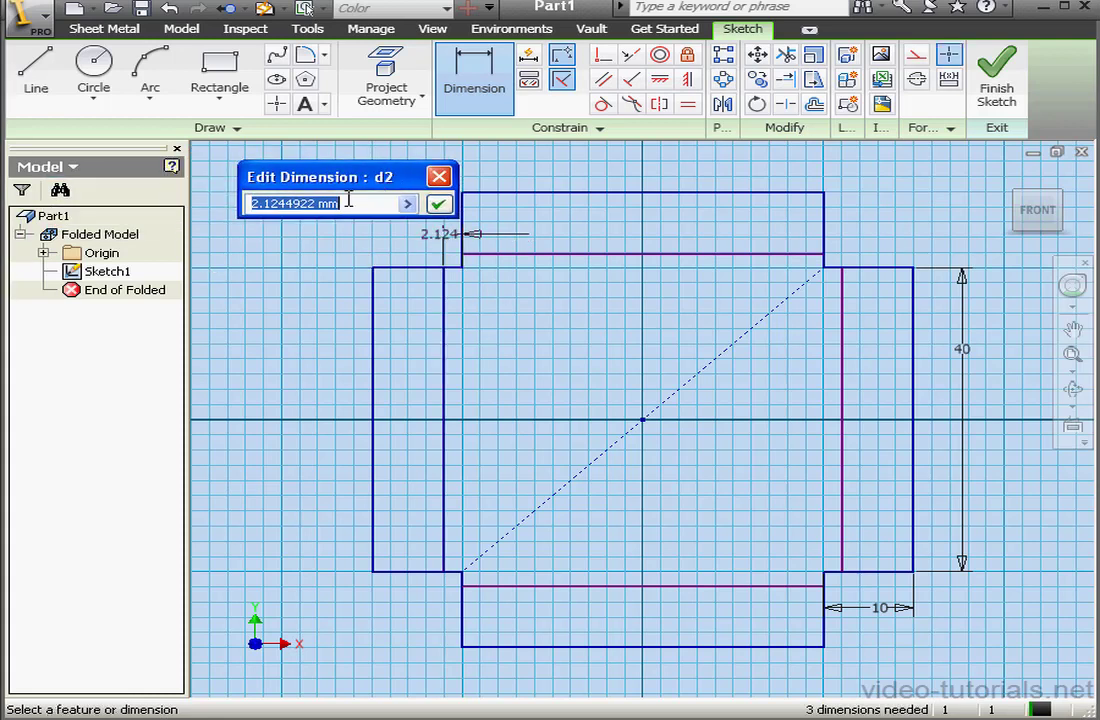
type("1")
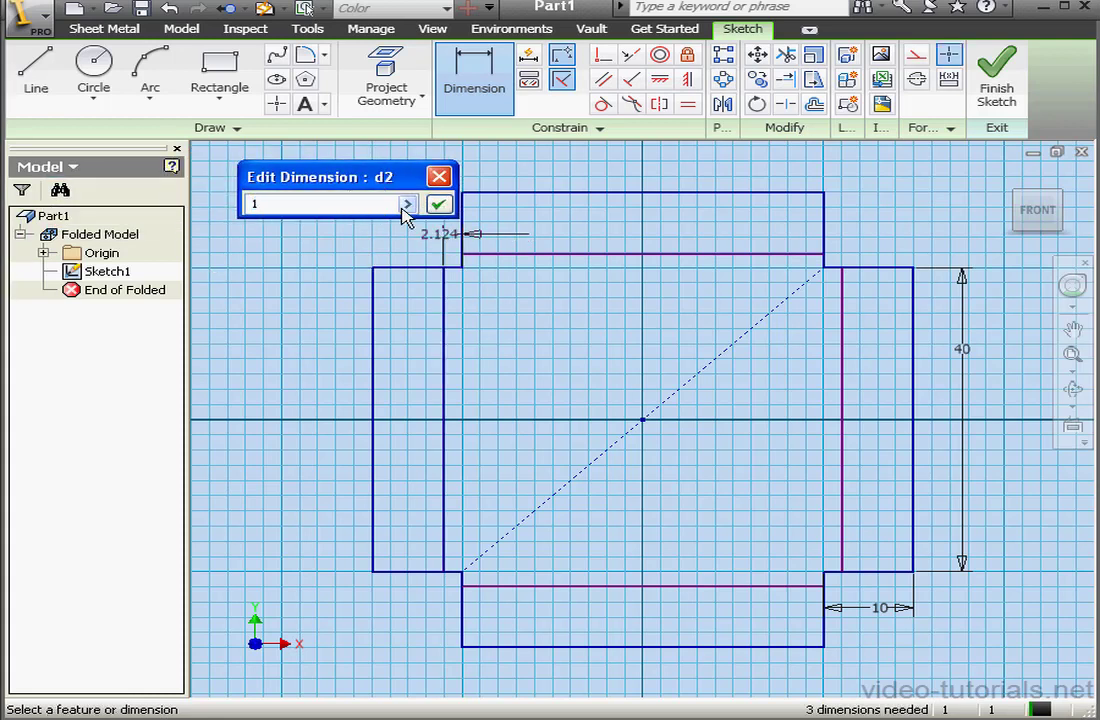
left_click(438, 204)
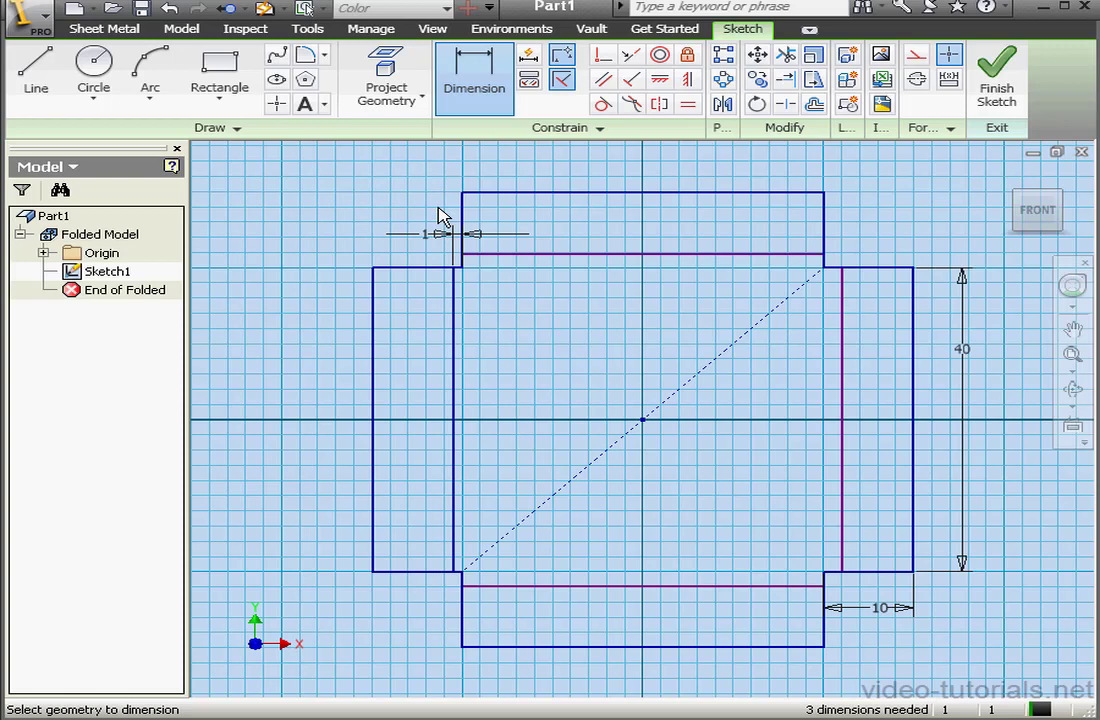
Dimension the top arm's line from the upper-right inner corner and link its value to the left line's offset dimension, d2.
left_click(843, 270)
left_click(826, 256)
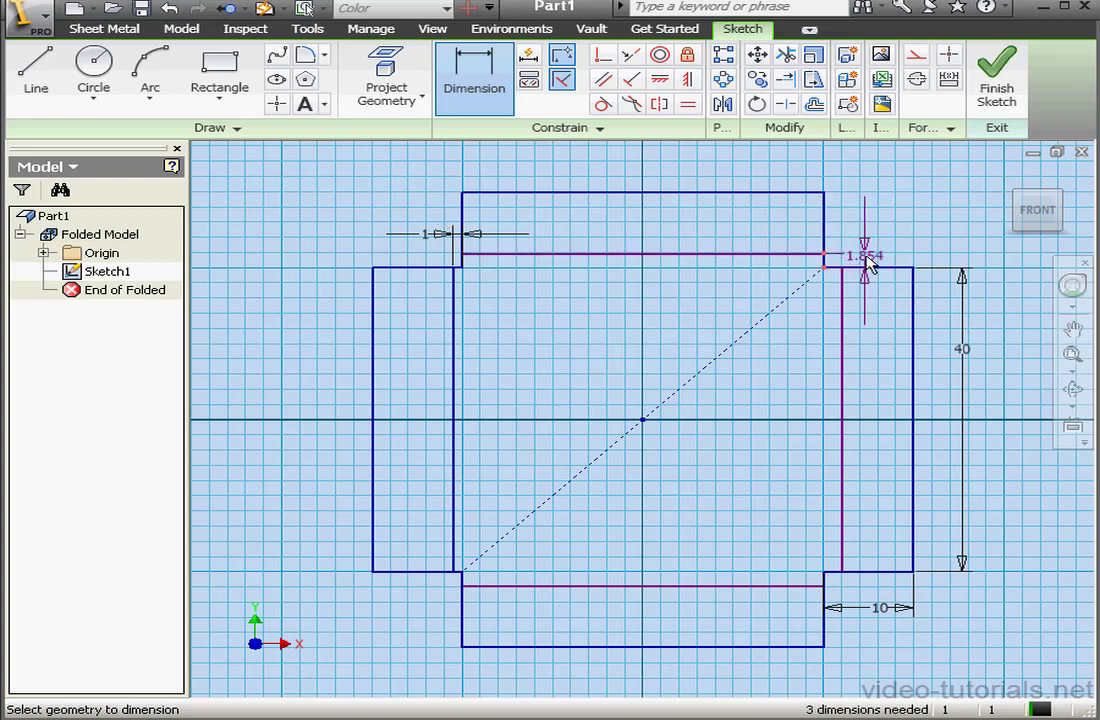
left_click(868, 263)
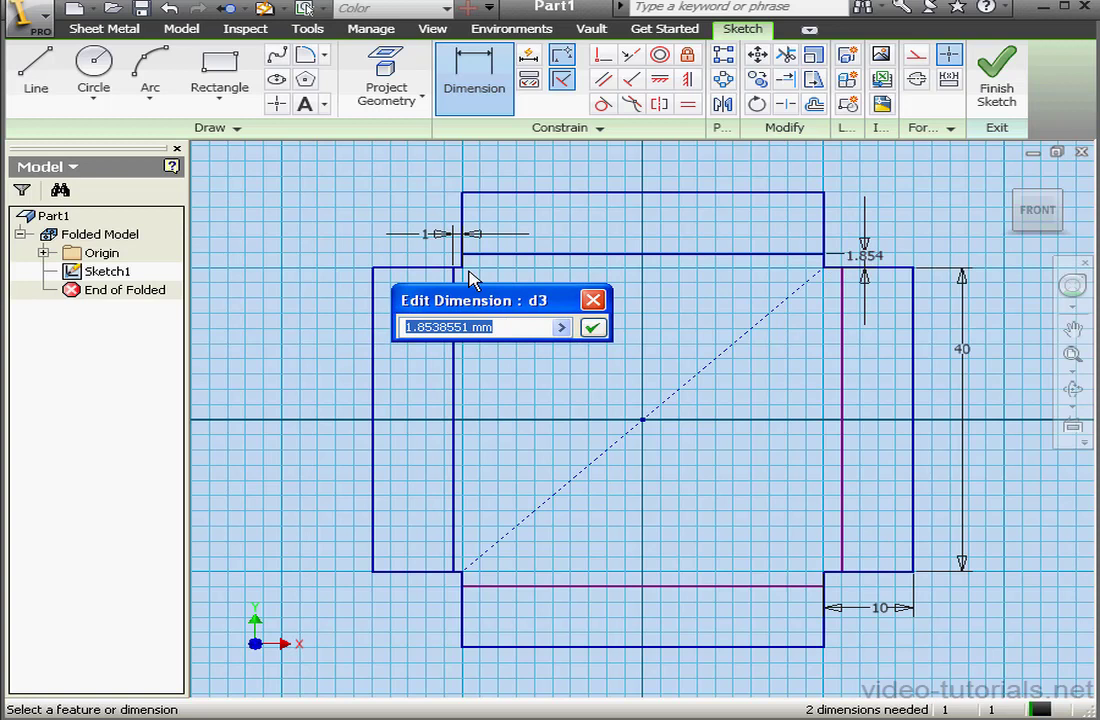
left_click(440, 237)
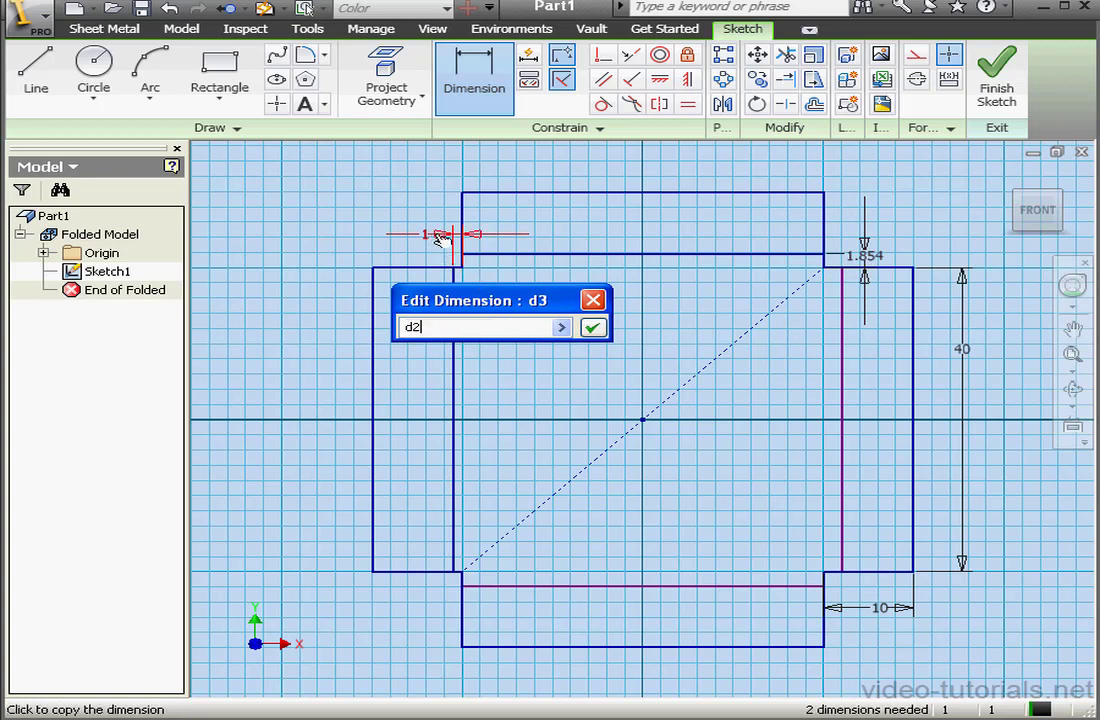
left_click(593, 327)
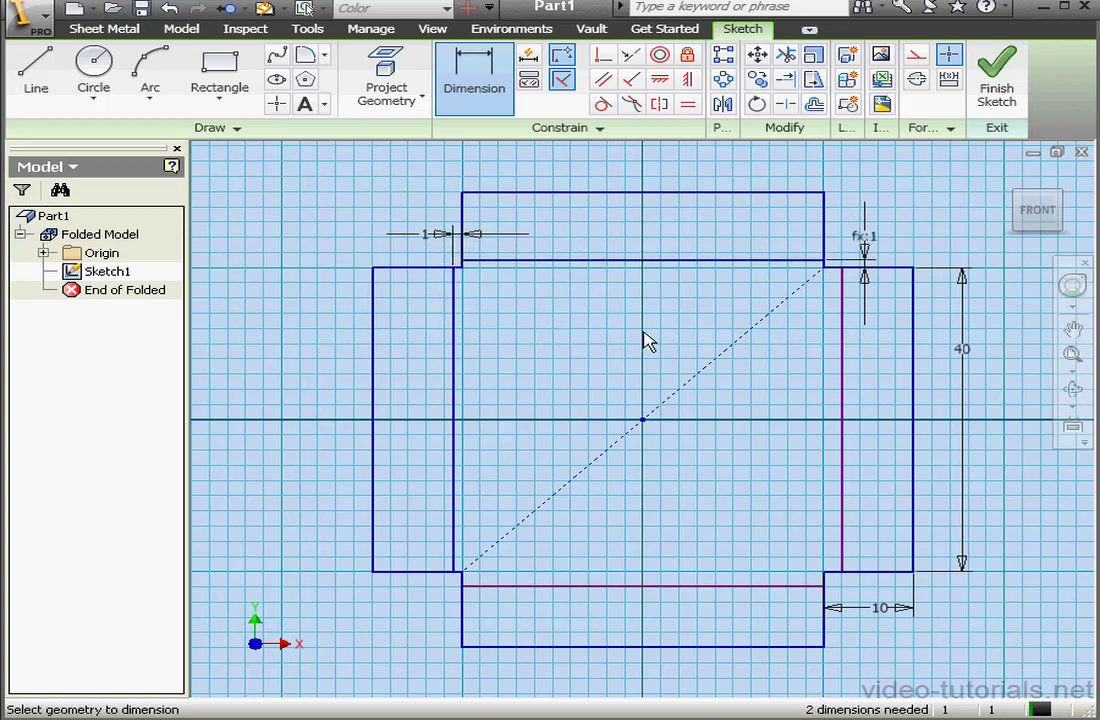
Dimension the right arm's line from the lower-right inner corner and link its value to offset dimension d2.
left_click(838, 578)
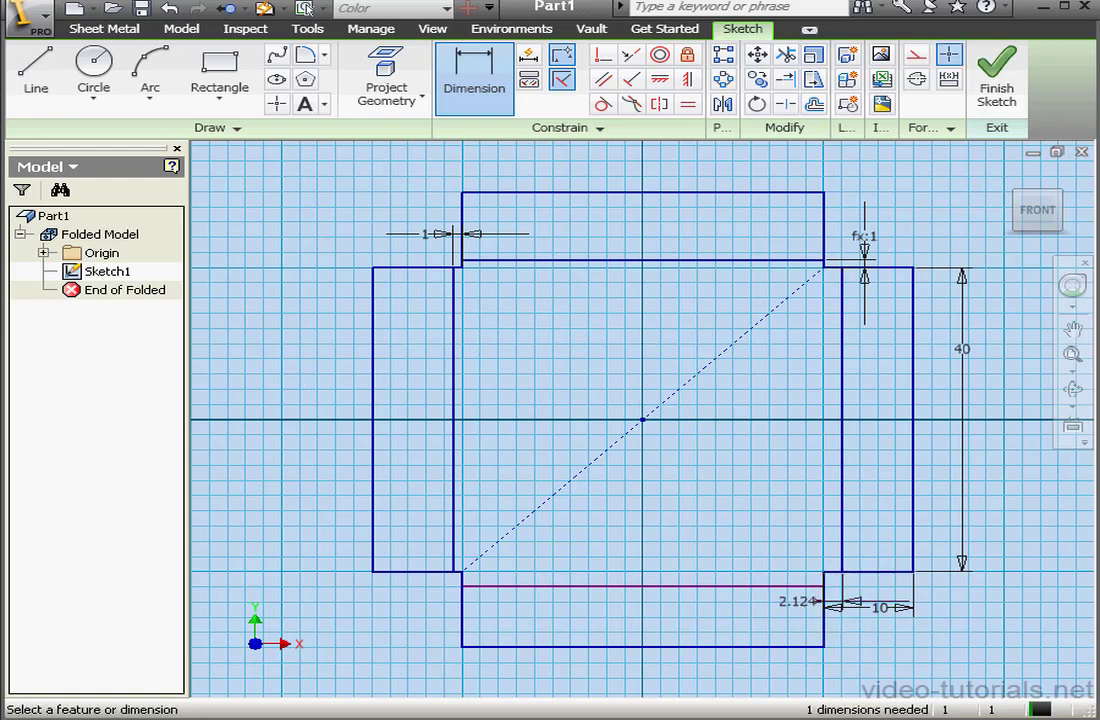
left_click_drag(270, 503, 589, 380)
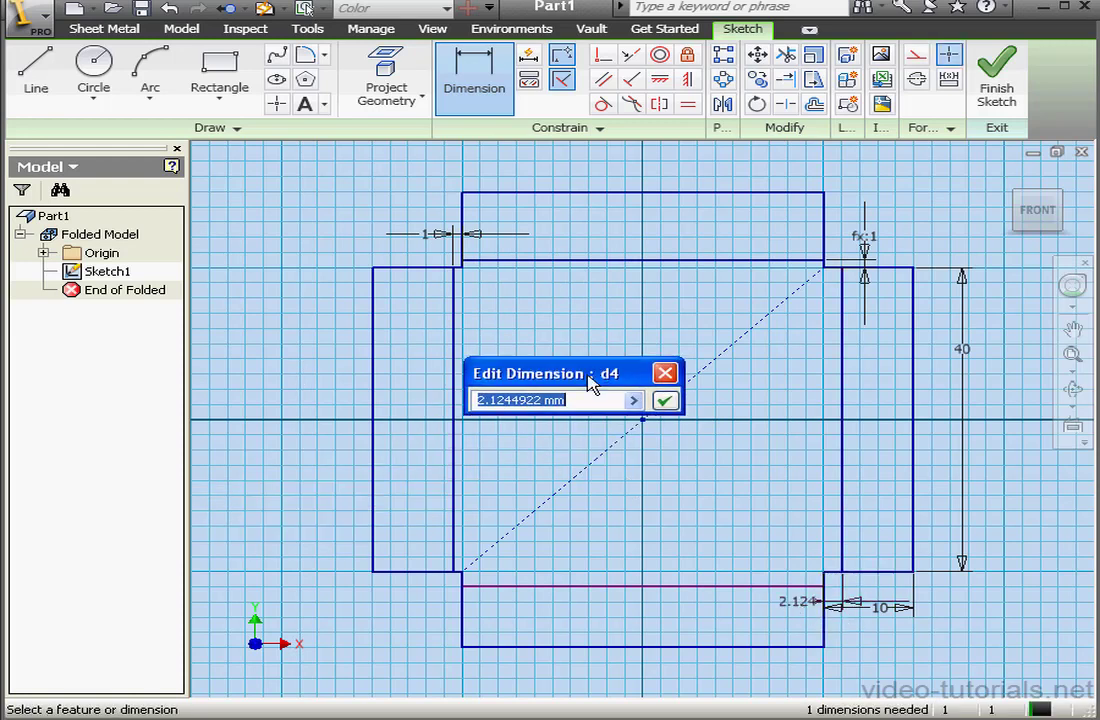
left_click(430, 236)
left_click(663, 401)
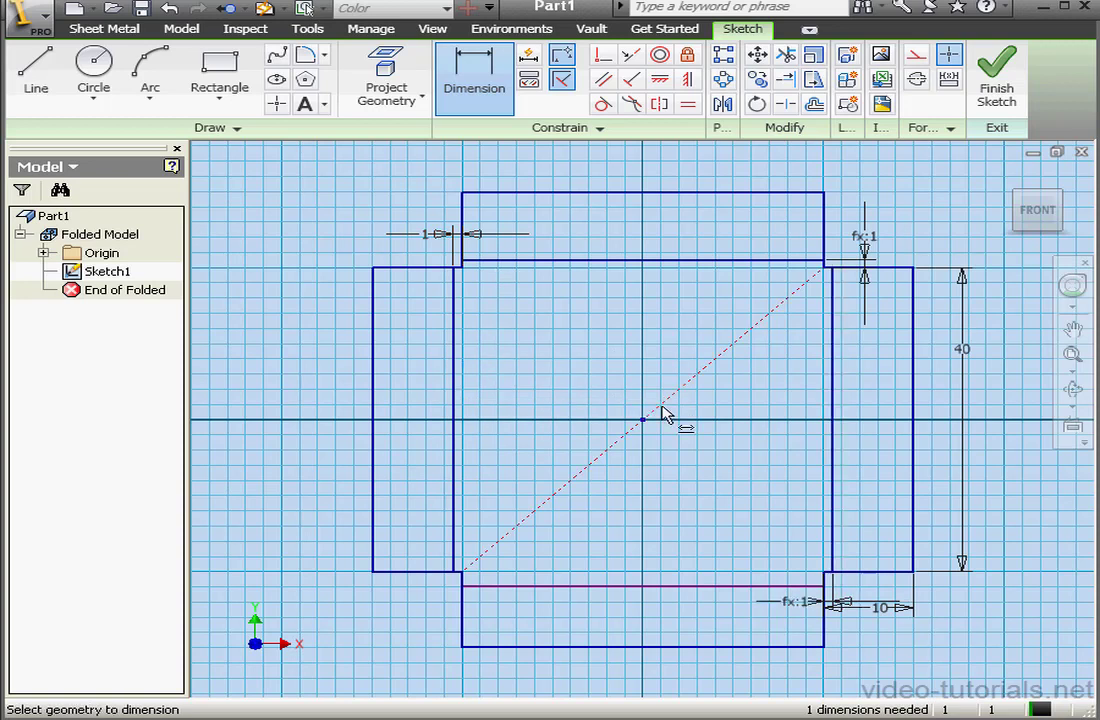
Dimension the bottom arm's line from the lower-left inner corner with its value linked to d2, and finish the sketch.
left_click(463, 588)
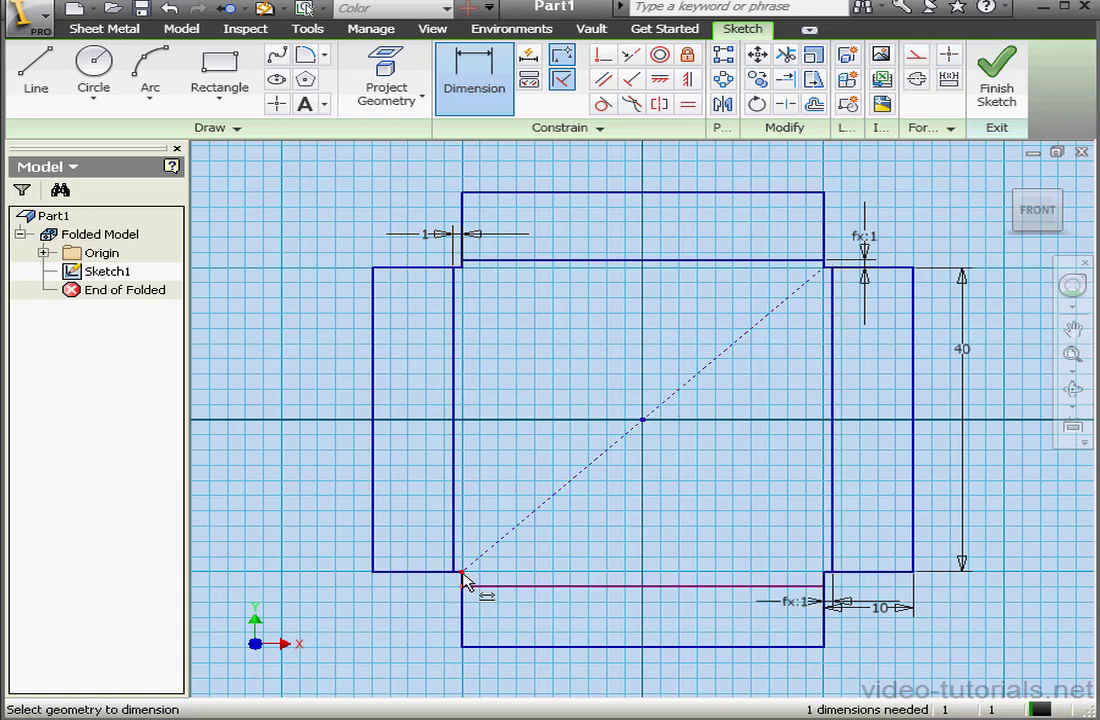
left_click(458, 574)
left_click(432, 580)
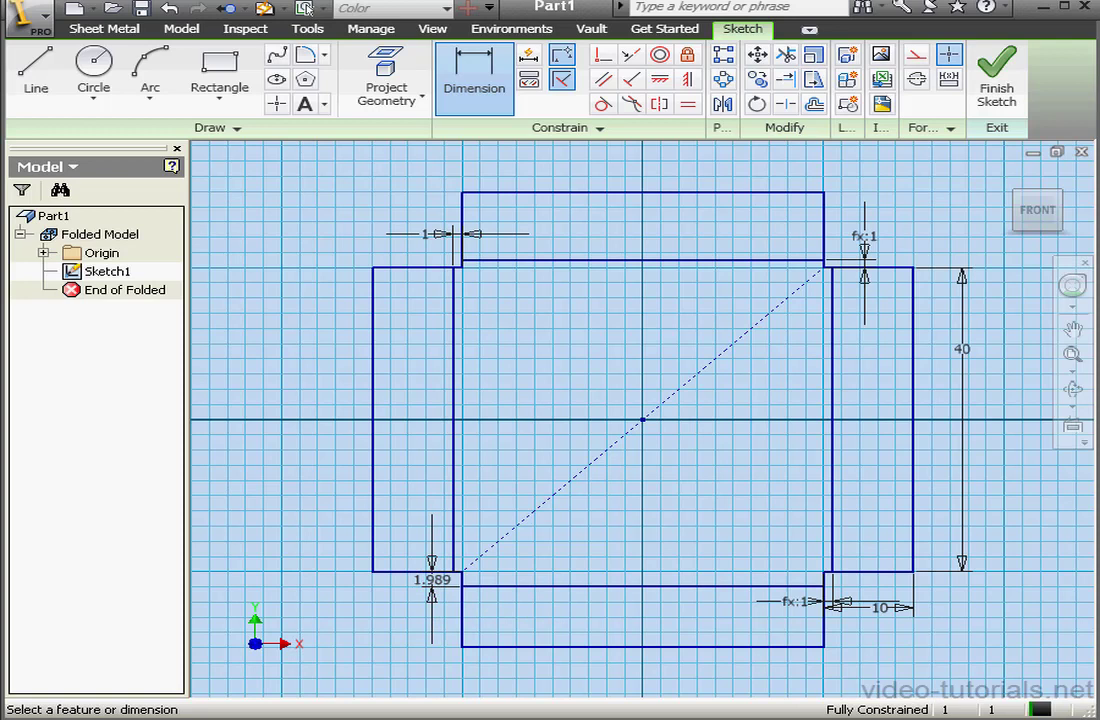
left_click(433, 236)
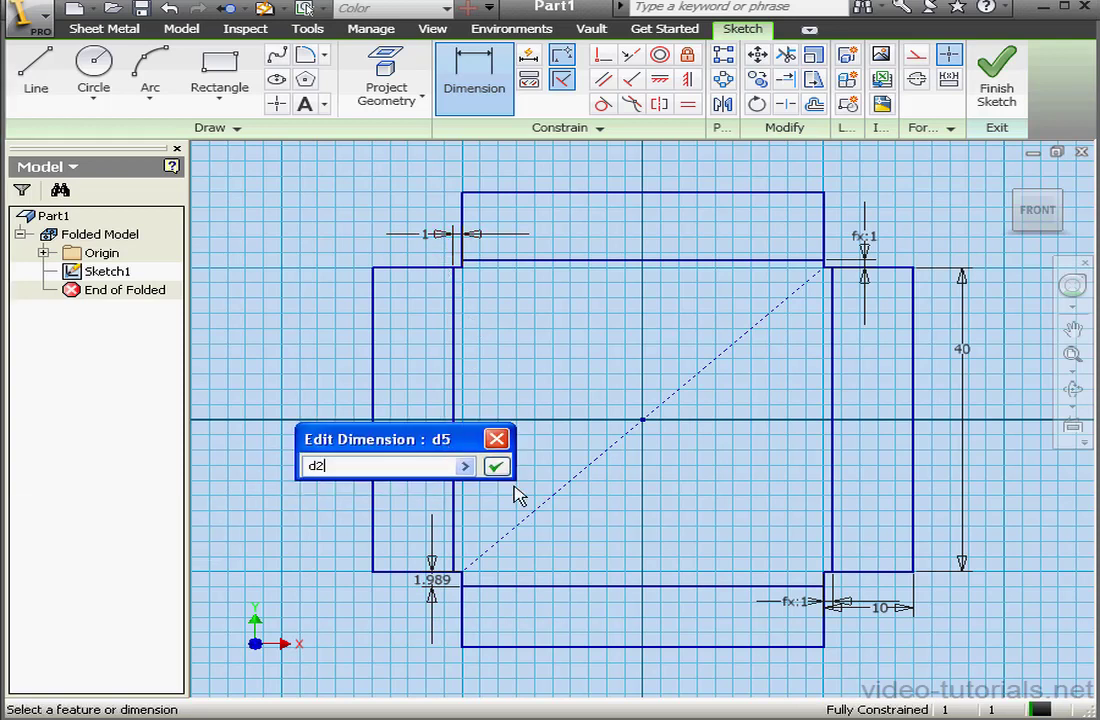
left_click(496, 466)
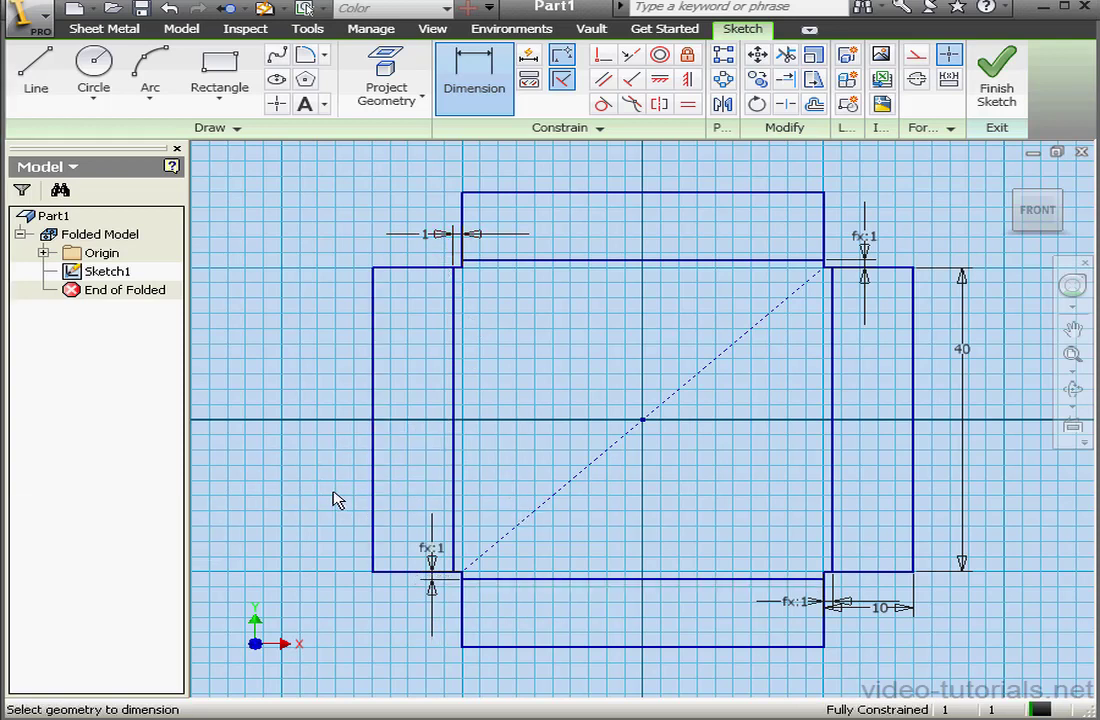
left_click(995, 90)
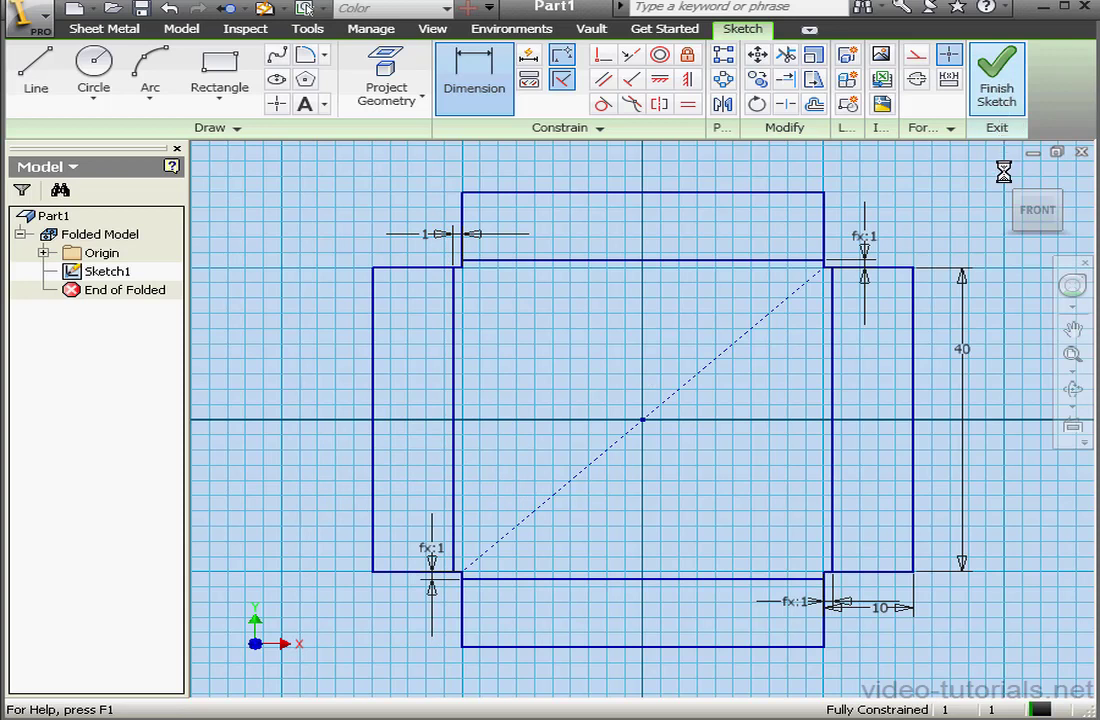
left_click(1009, 176)
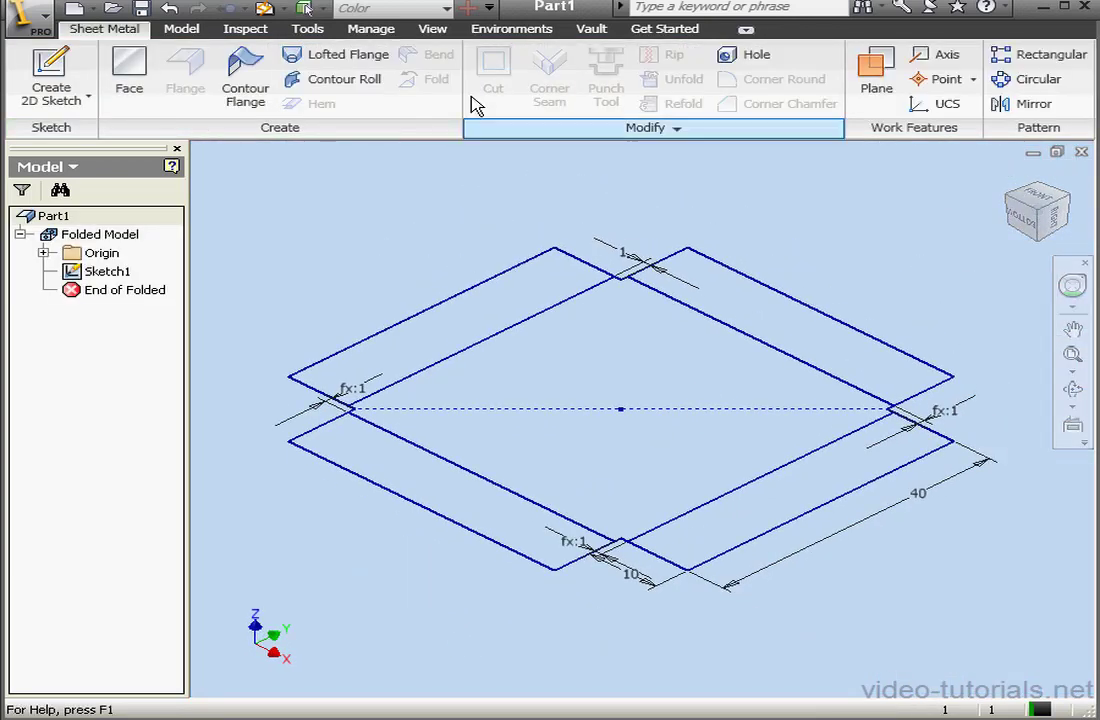
Create a sheet metal Face from the central region and all four arm regions, with the thickness offset flipped to the underside.
left_click(124, 70)
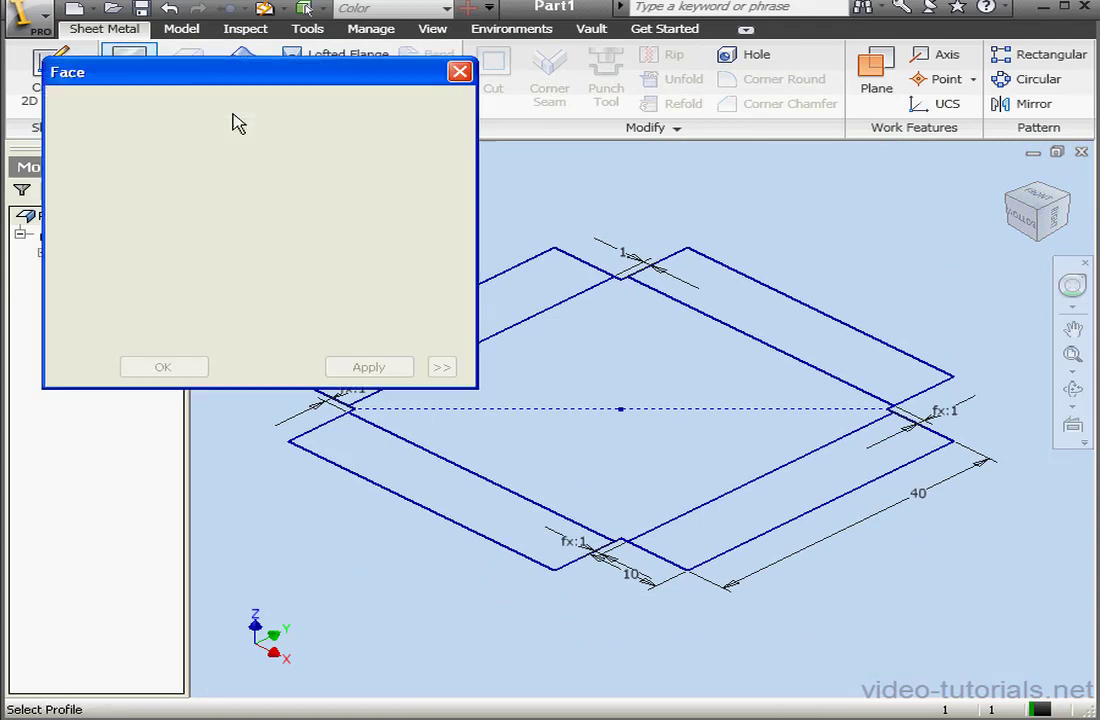
left_click(515, 296)
left_click(692, 297)
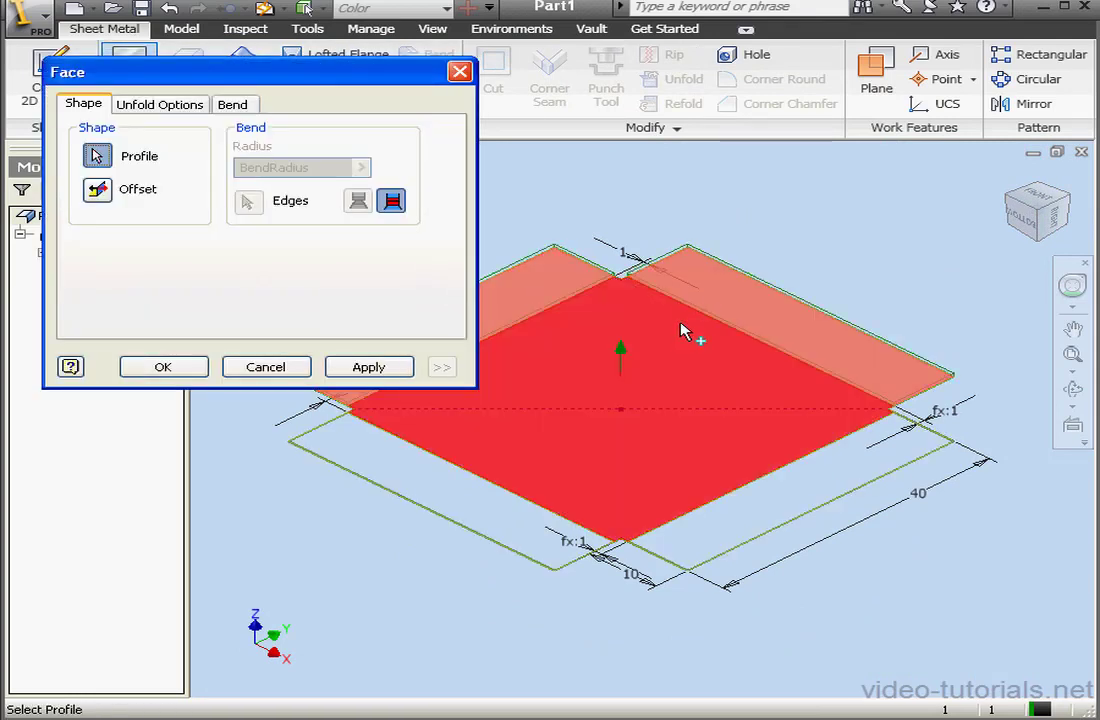
left_click(692, 332)
left_click(837, 466)
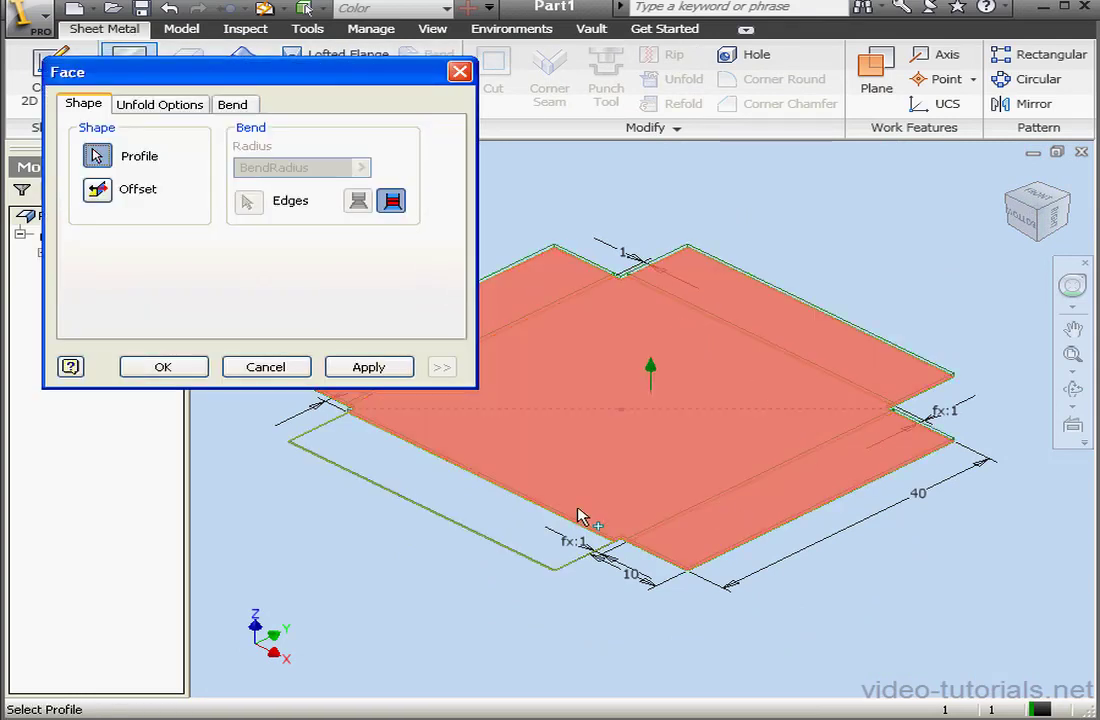
left_click(520, 520)
left_click(98, 190)
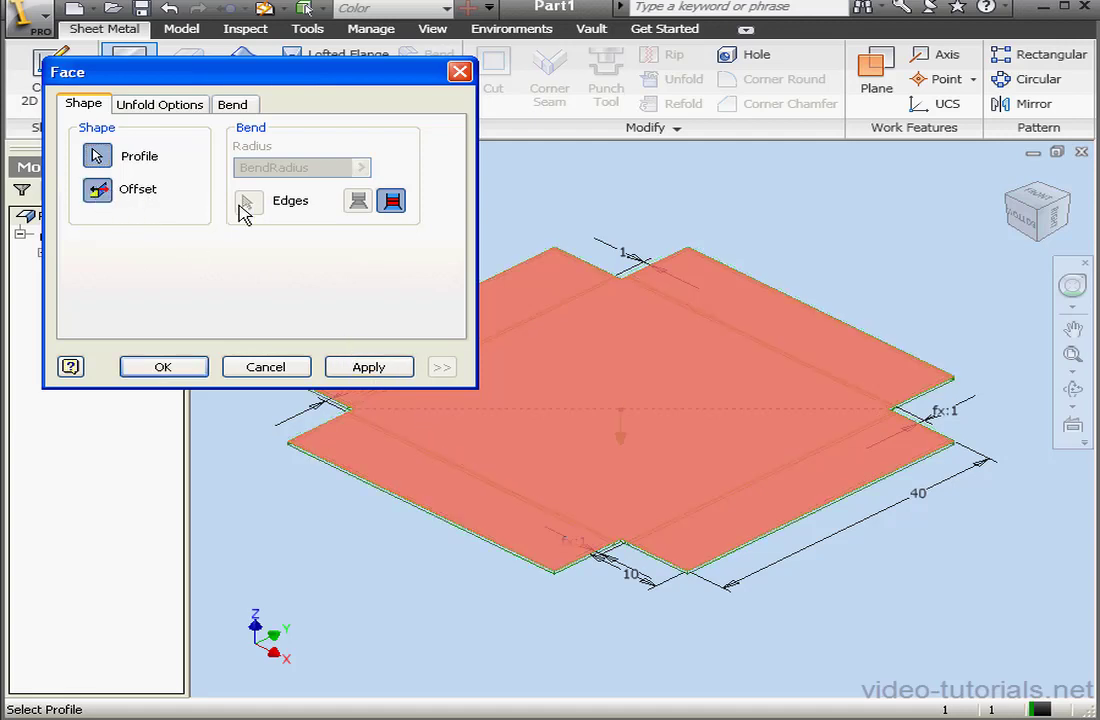
left_click(194, 370)
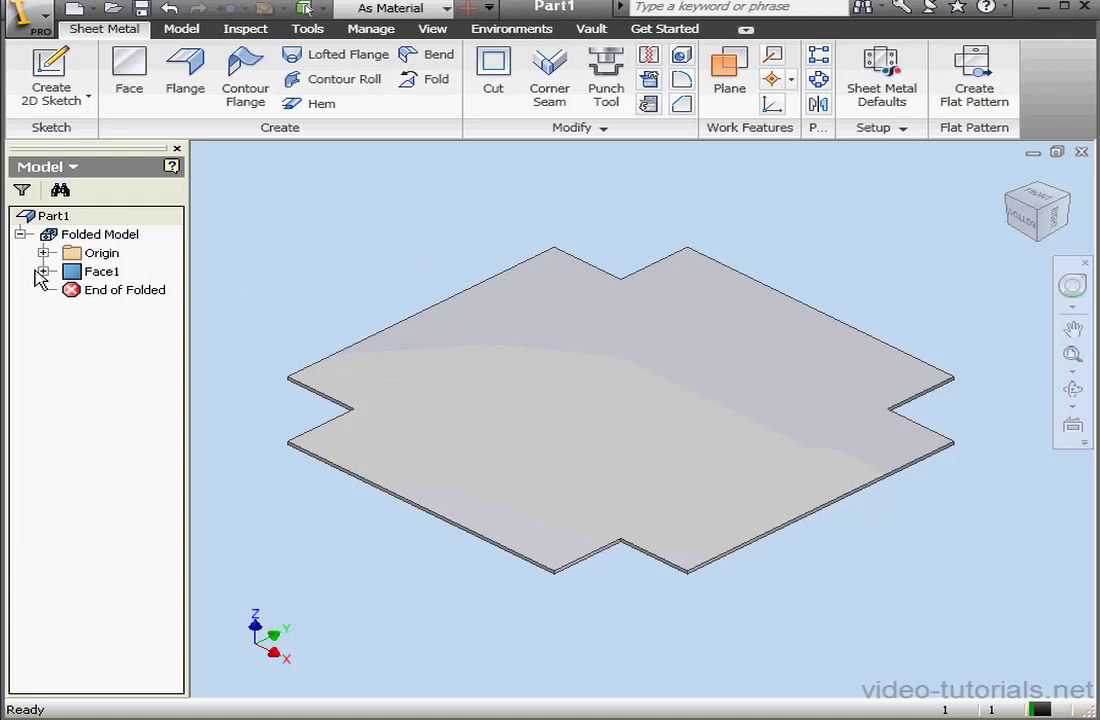
Share the sketch consumed by the face so its lines are available to other features.
left_click(43, 271)
left_click(115, 290)
right_click(115, 290)
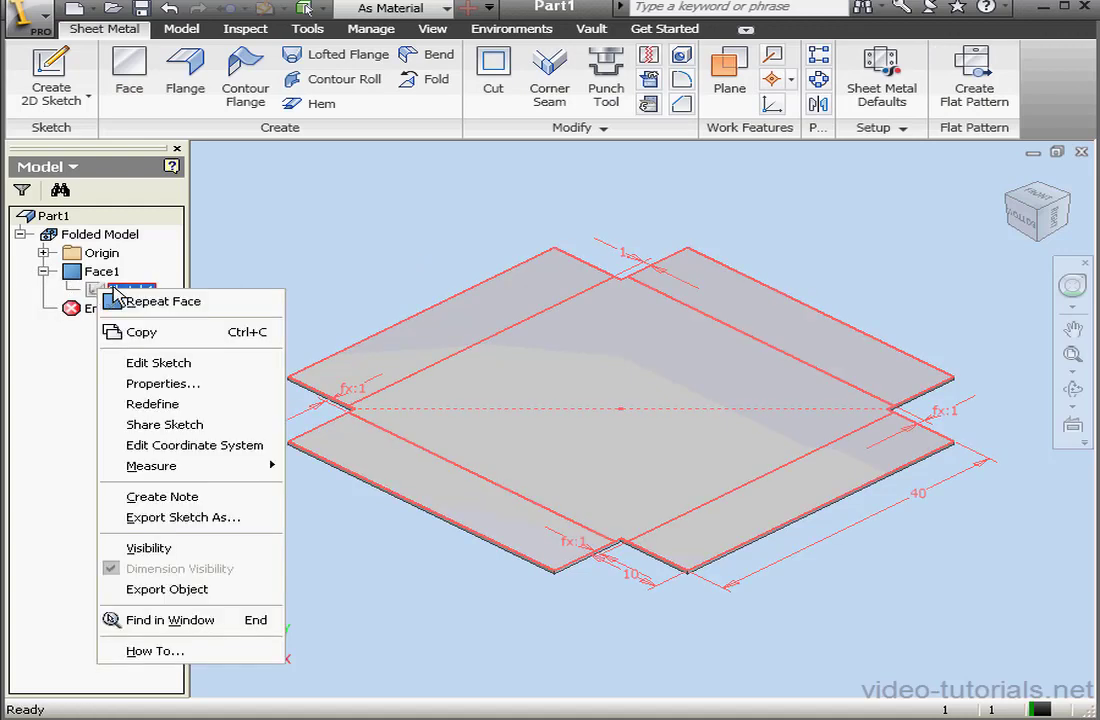
left_click(186, 424)
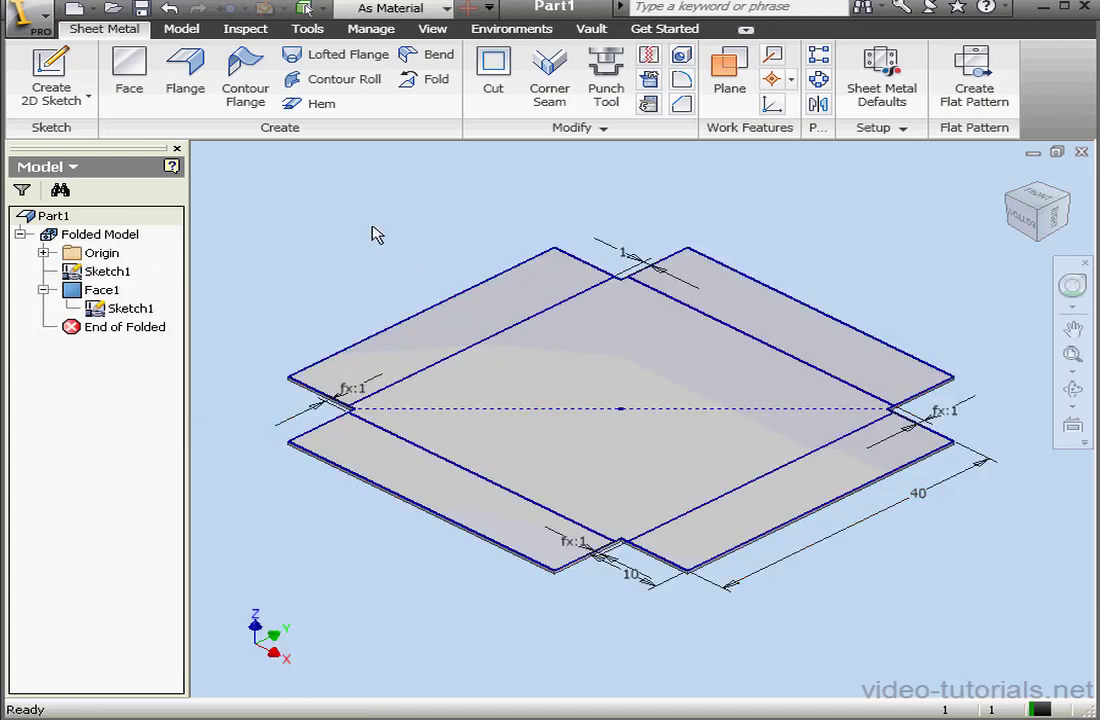
Fold the back-left arm up 90° about its inner sketch line, flipping the folded side and starting the bend at the line.
left_click(432, 80)
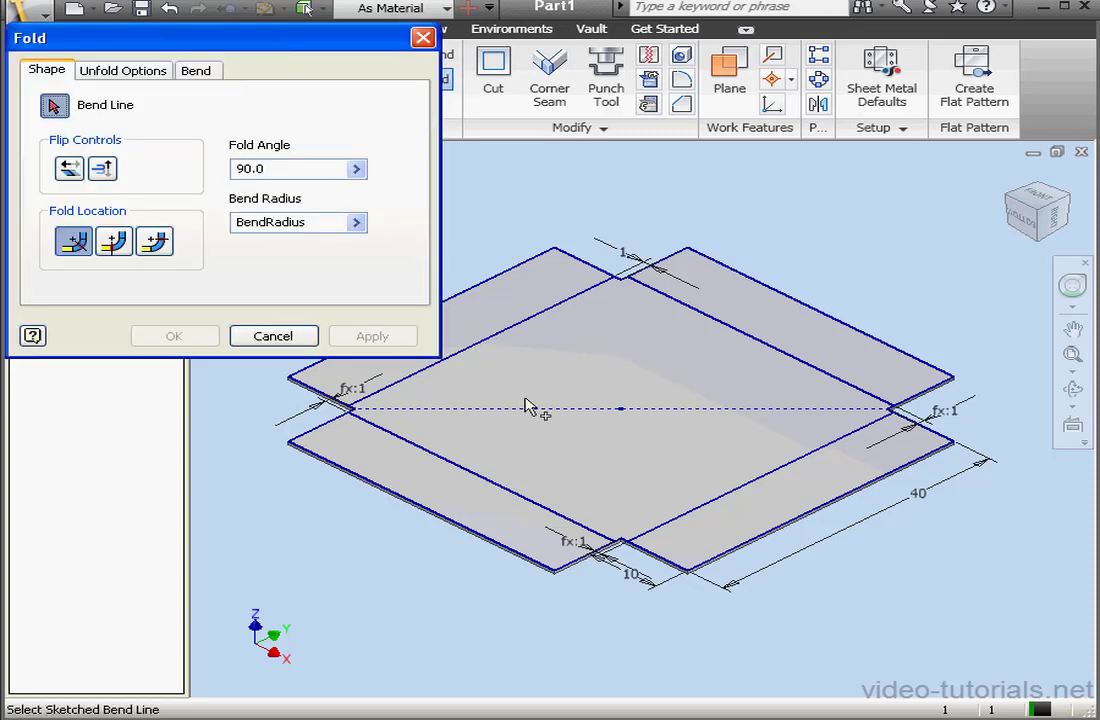
middle_click_drag(567, 393, 640, 408)
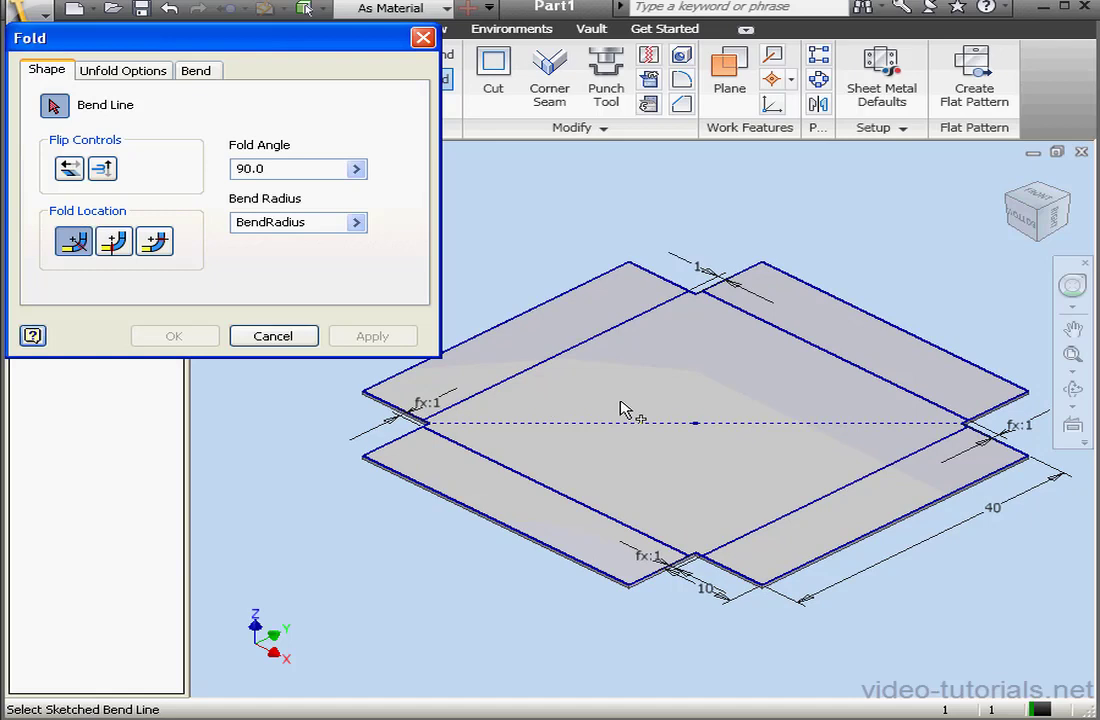
left_click(578, 350)
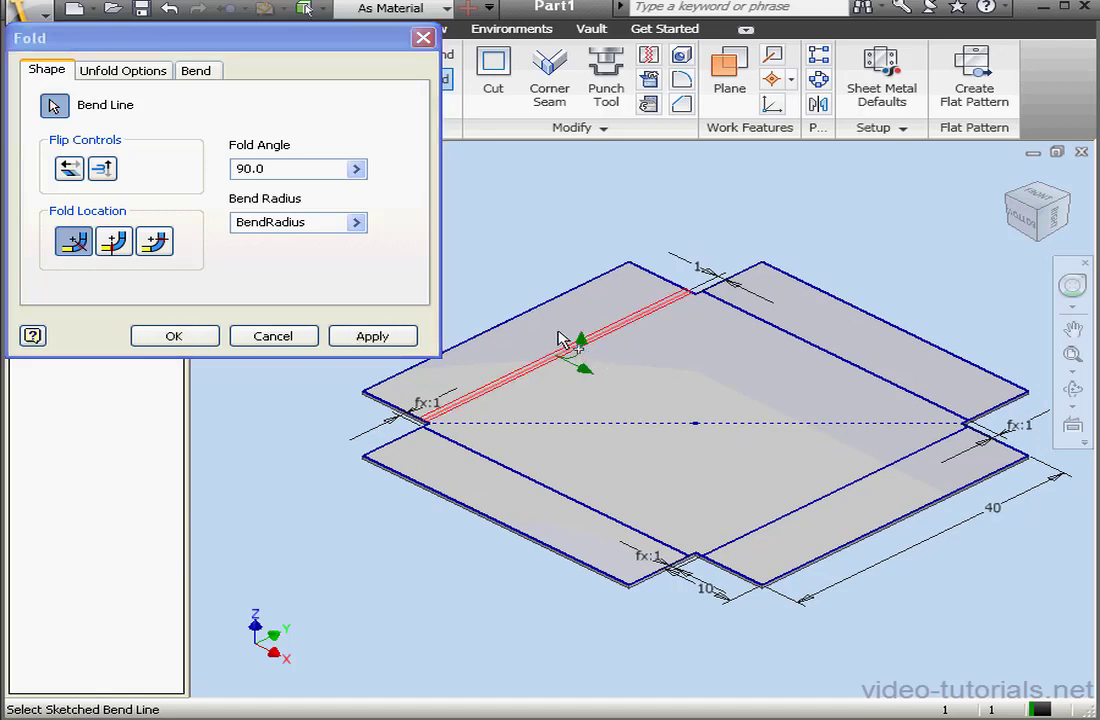
left_click(69, 168)
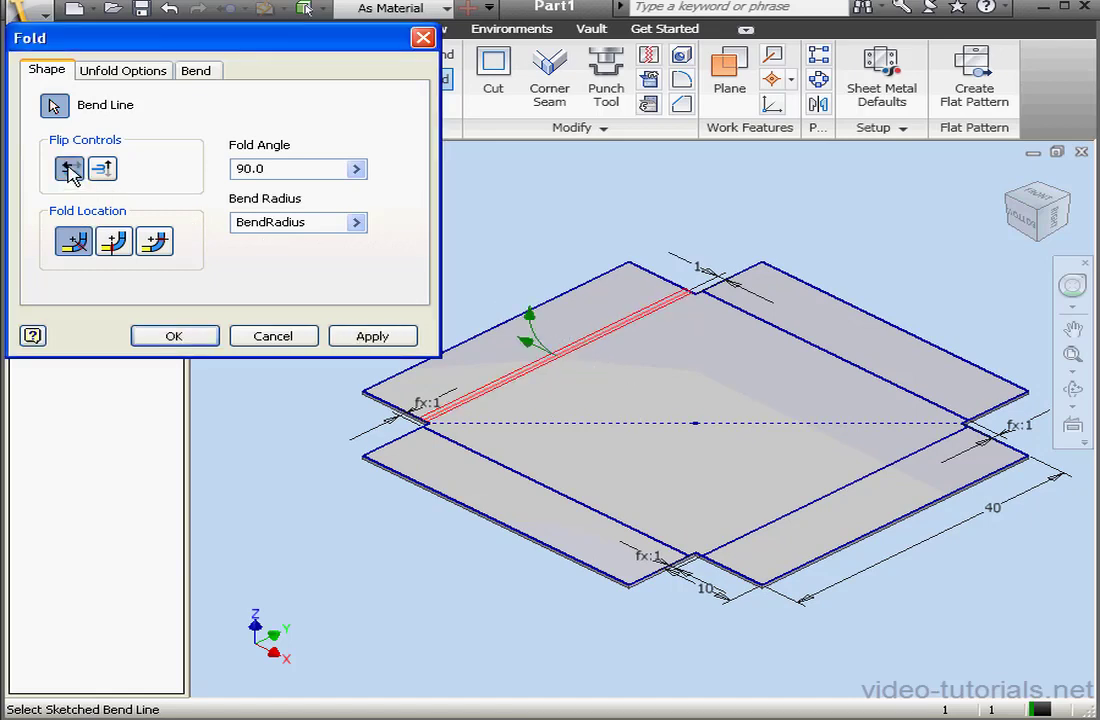
left_click(104, 169)
left_click(103, 170)
scroll(444, 432, "up", 3)
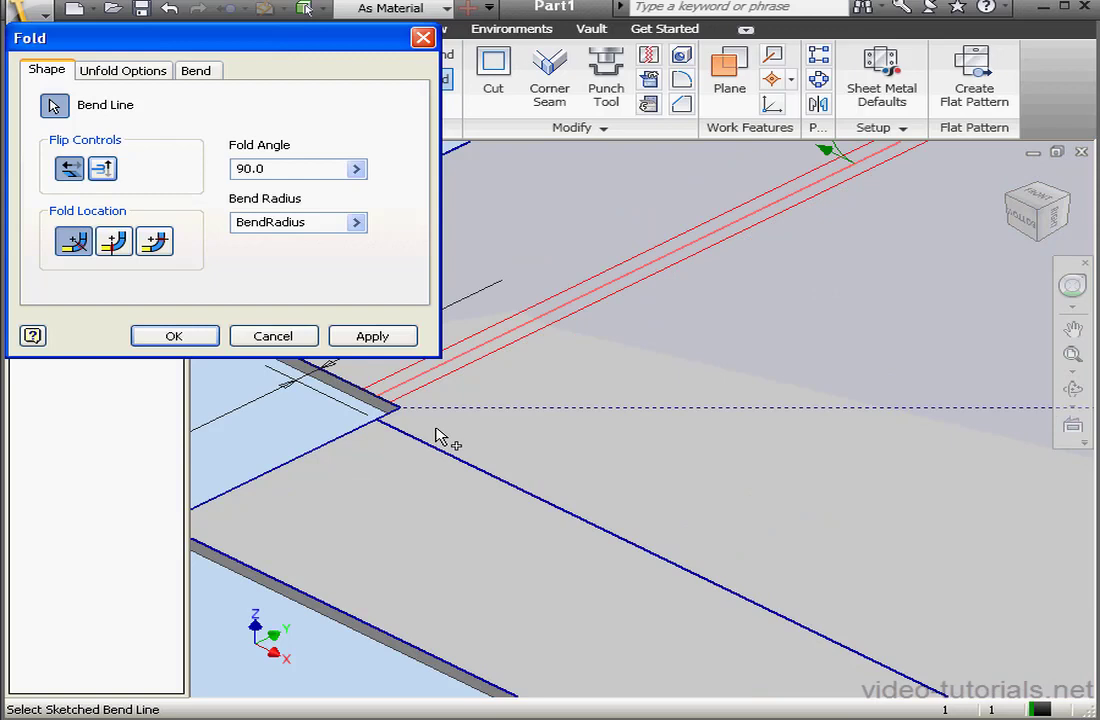
middle_click_drag(437, 435, 510, 475)
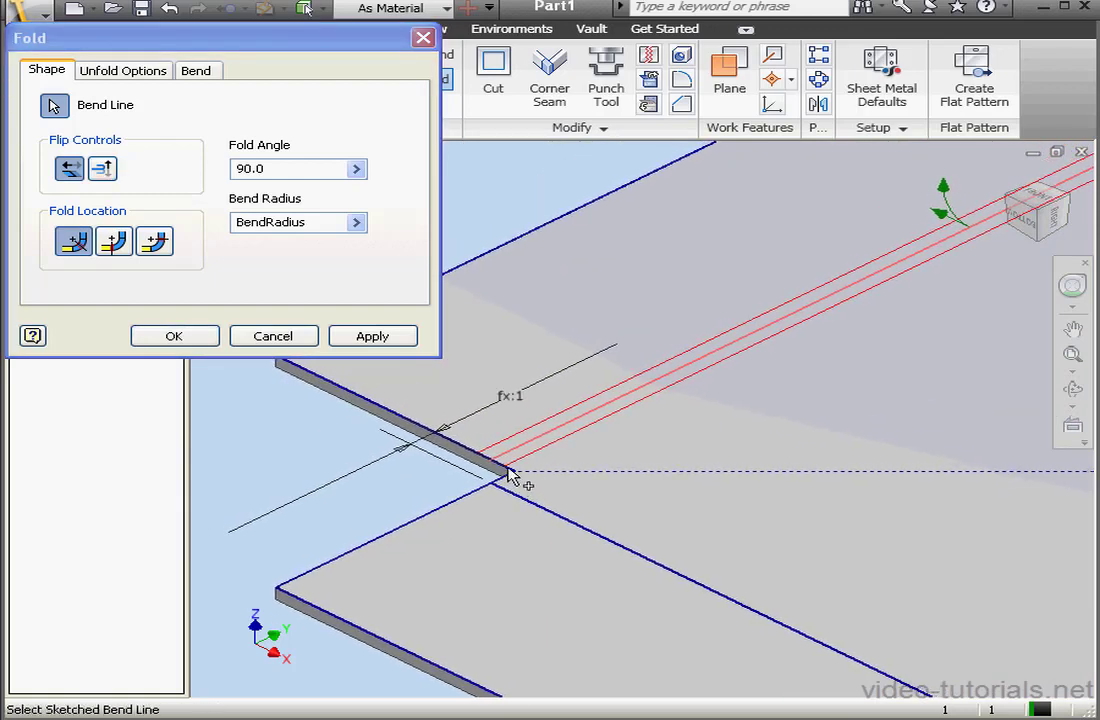
left_click(116, 245)
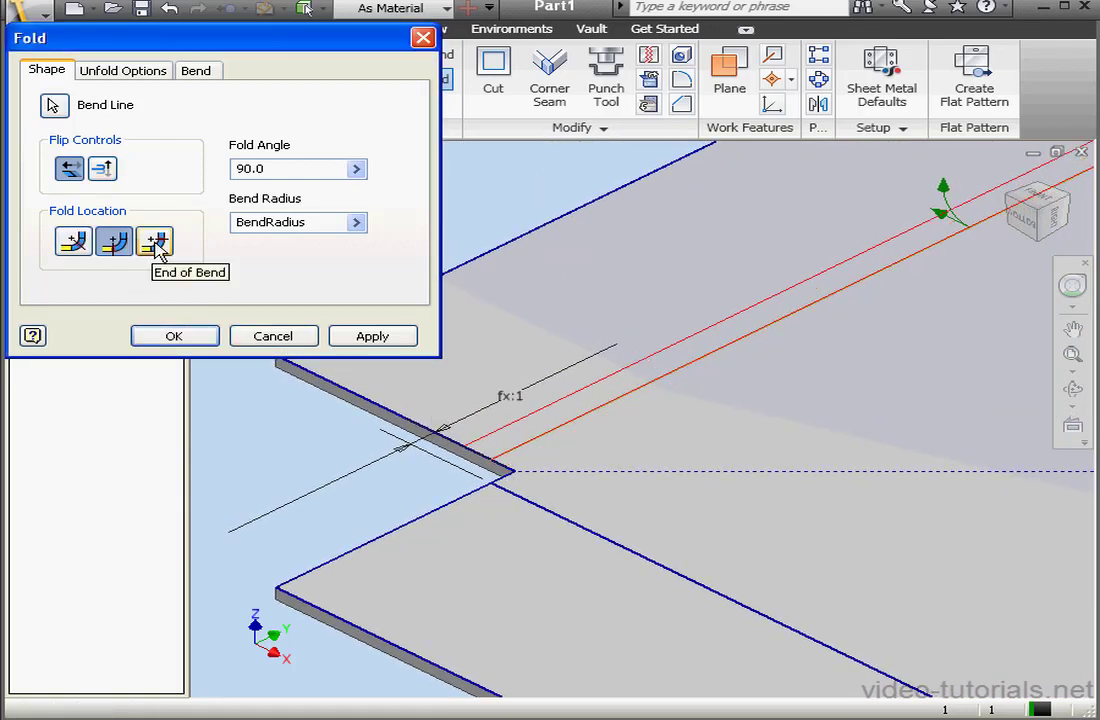
left_click(158, 241)
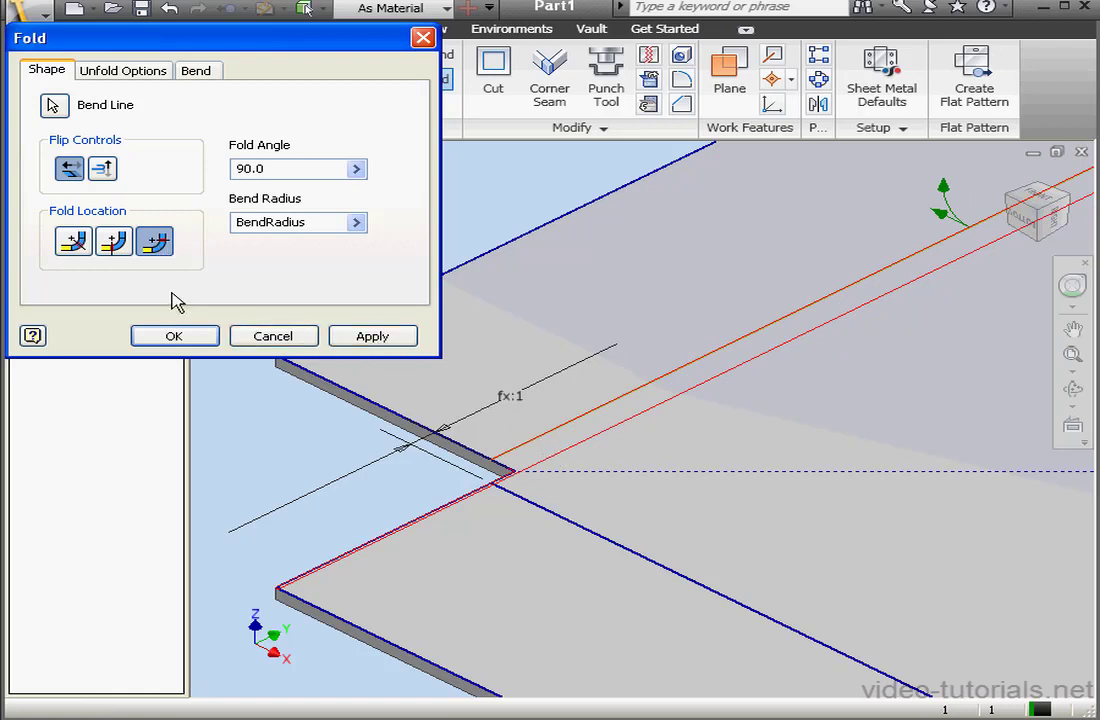
left_click(114, 242)
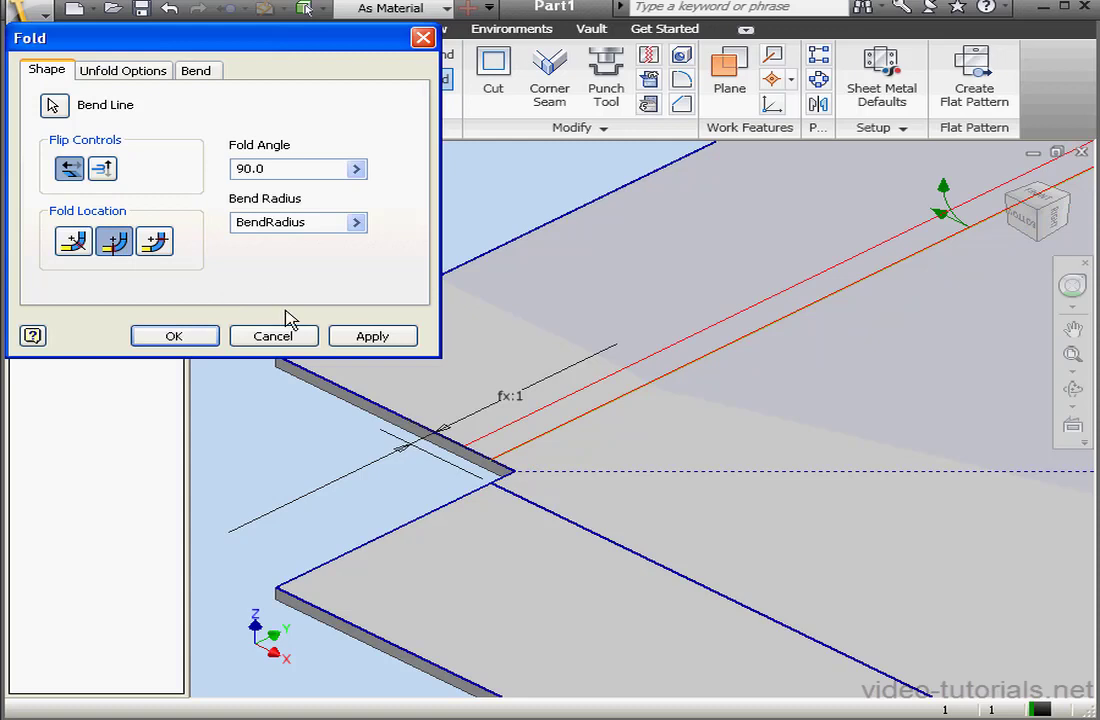
left_click(390, 337)
Fold the back-right arm up 90° about its inner sketch line, reversing the fold side and keeping the bend starting at the line.
scroll(682, 446, "up", 5)
middle_click_drag(771, 462, 523, 452)
scroll(629, 430, "down", 5)
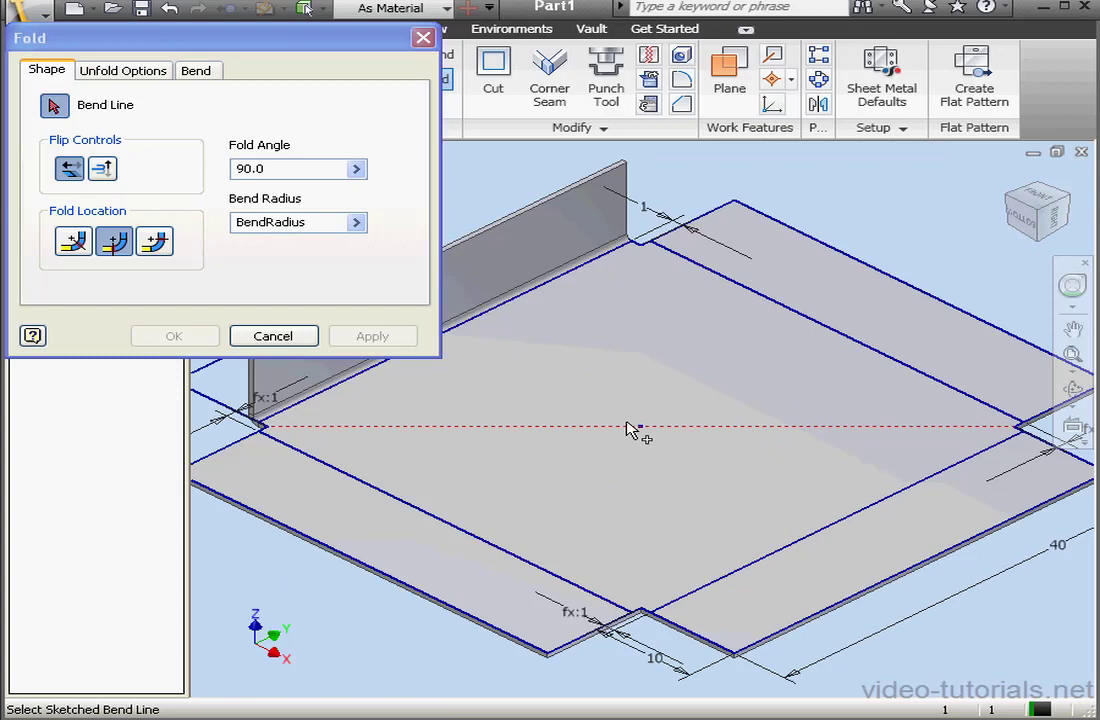
left_click(782, 313)
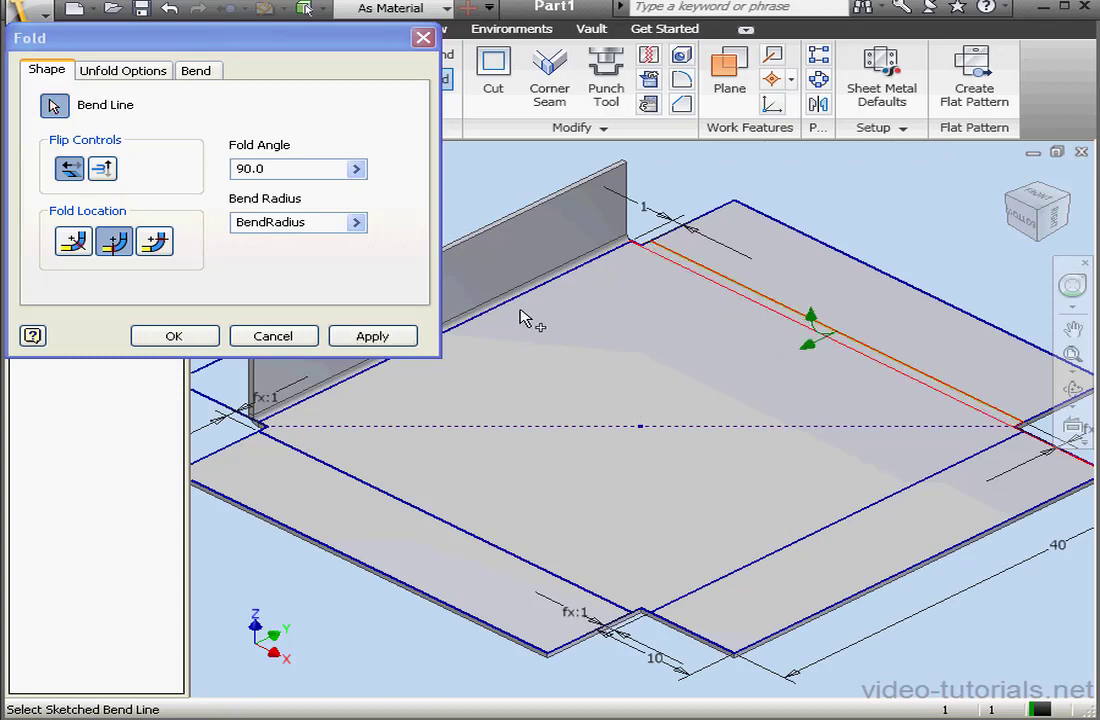
left_click(70, 169)
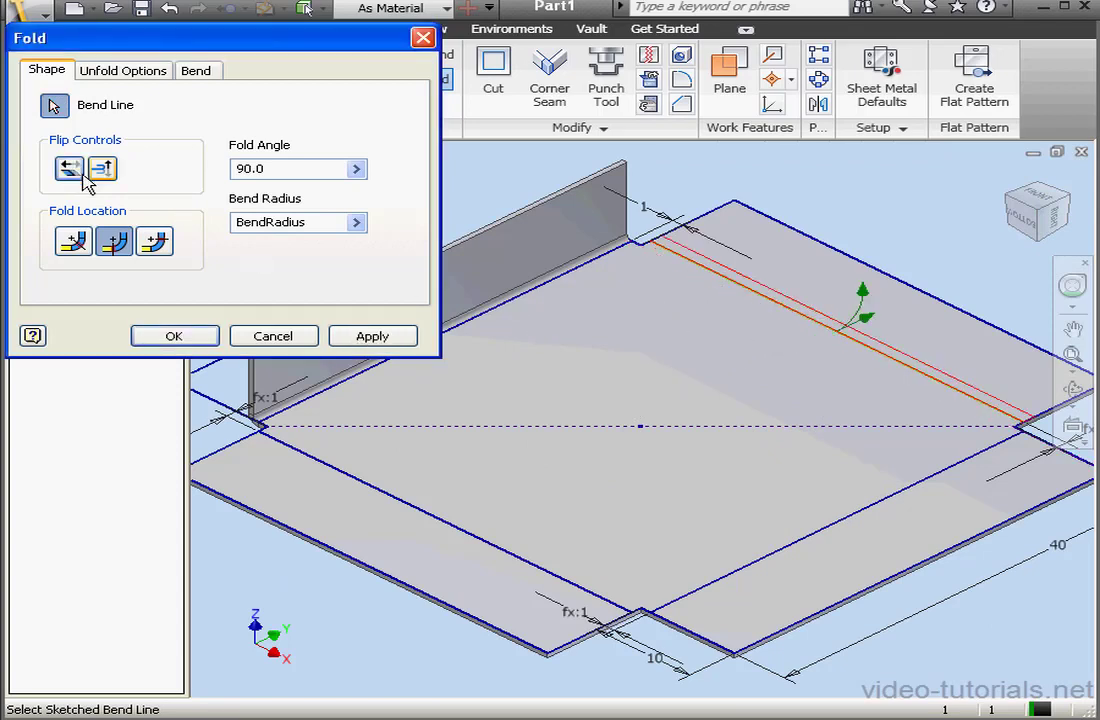
left_click(124, 245)
left_click(373, 336)
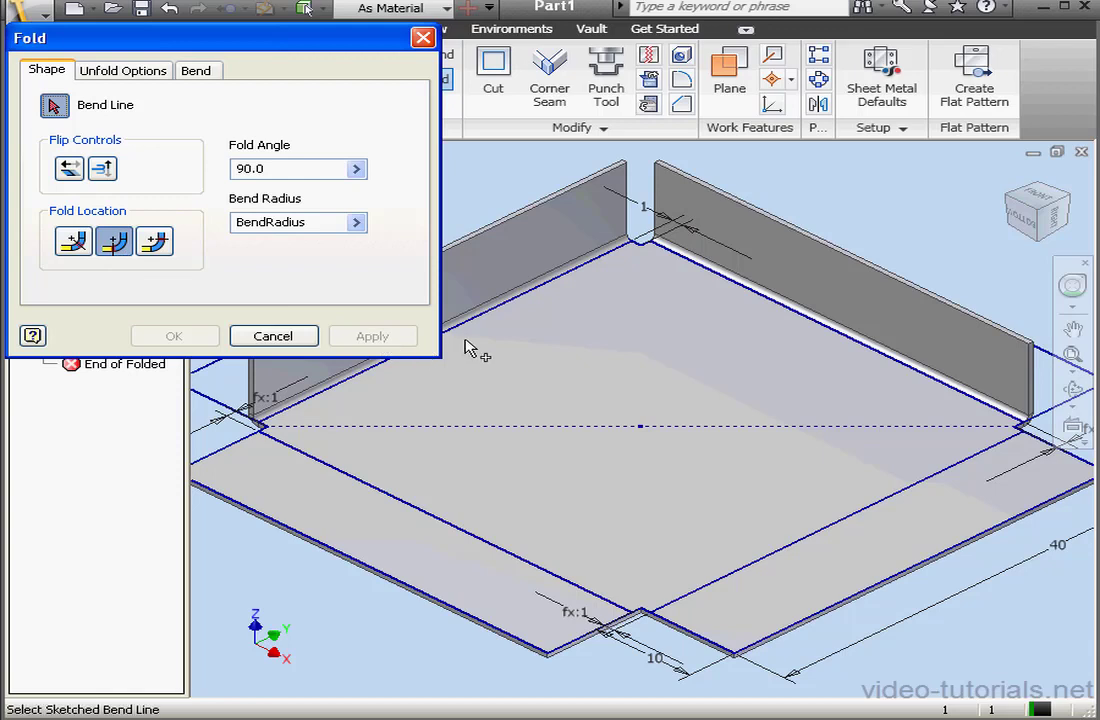
Fold the front-right and front-left arms up 90° about their inner sketch lines with the bends starting at the lines.
left_click(864, 512)
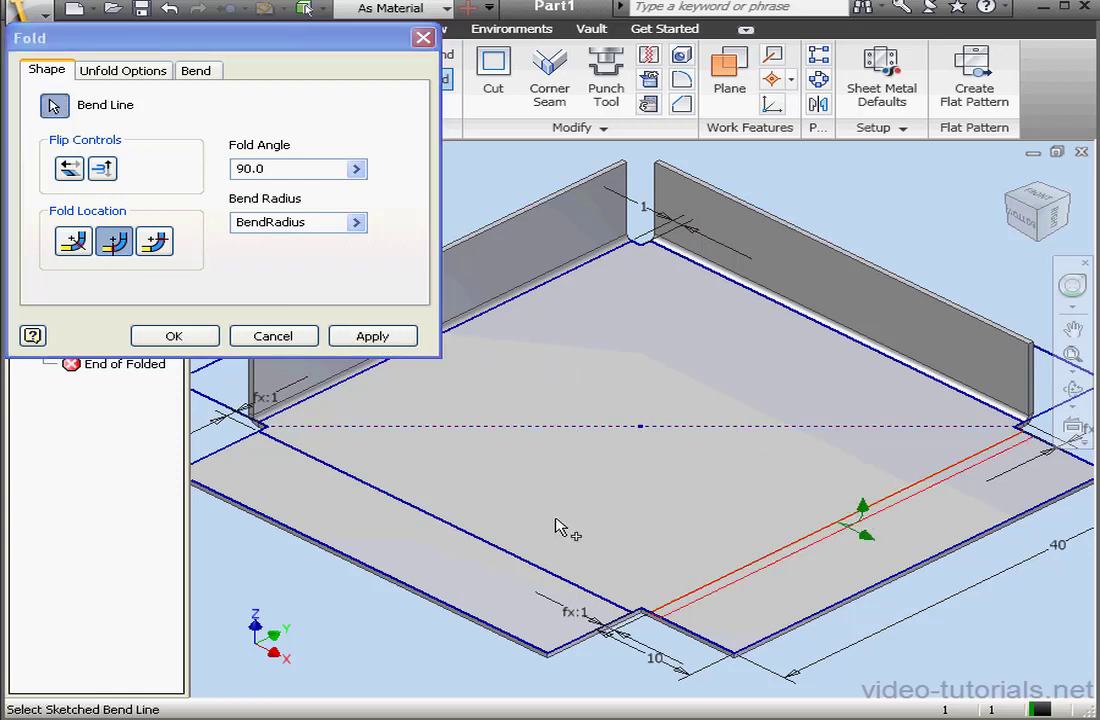
left_click(372, 336)
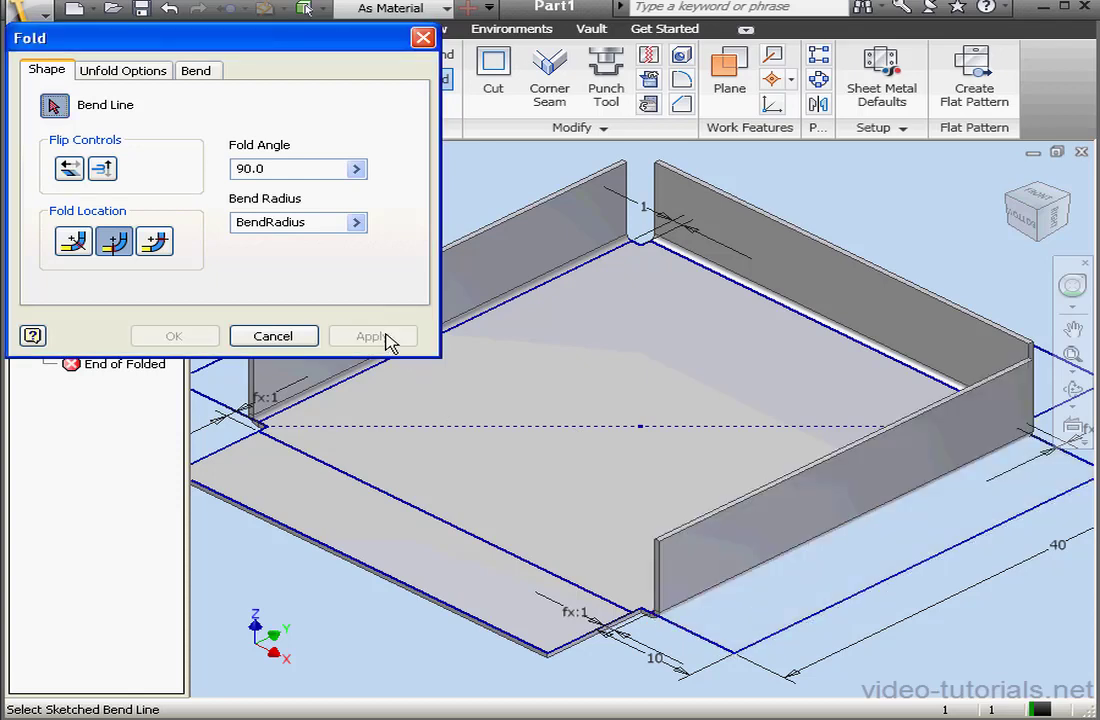
left_click(395, 503)
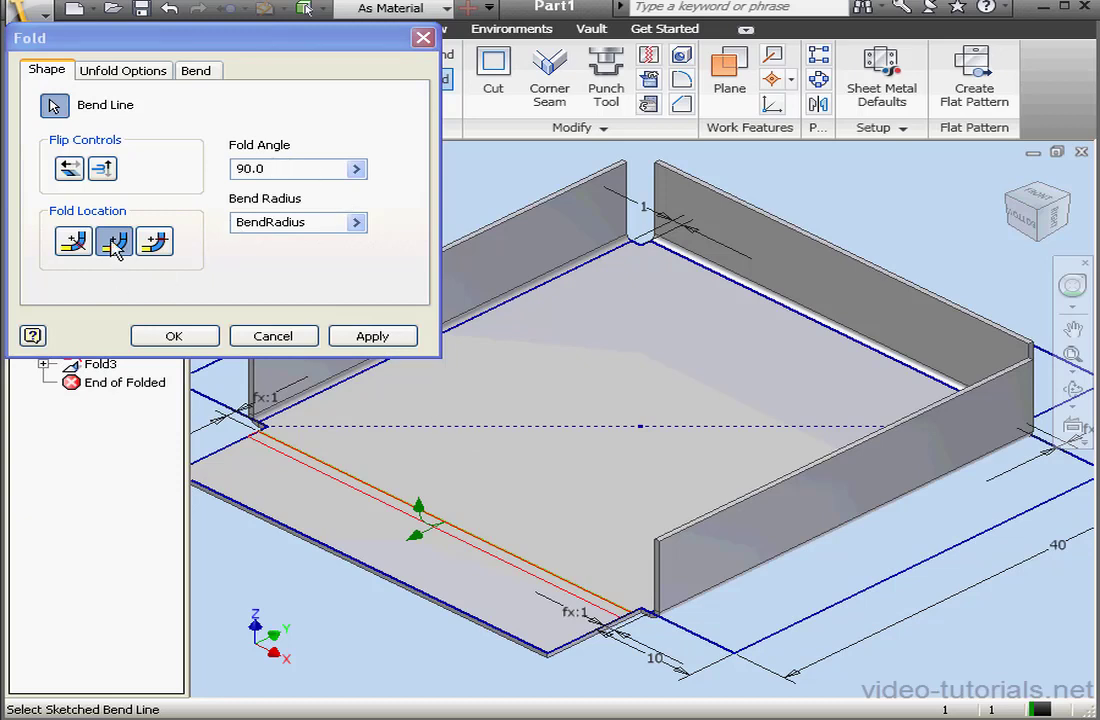
left_click(202, 338)
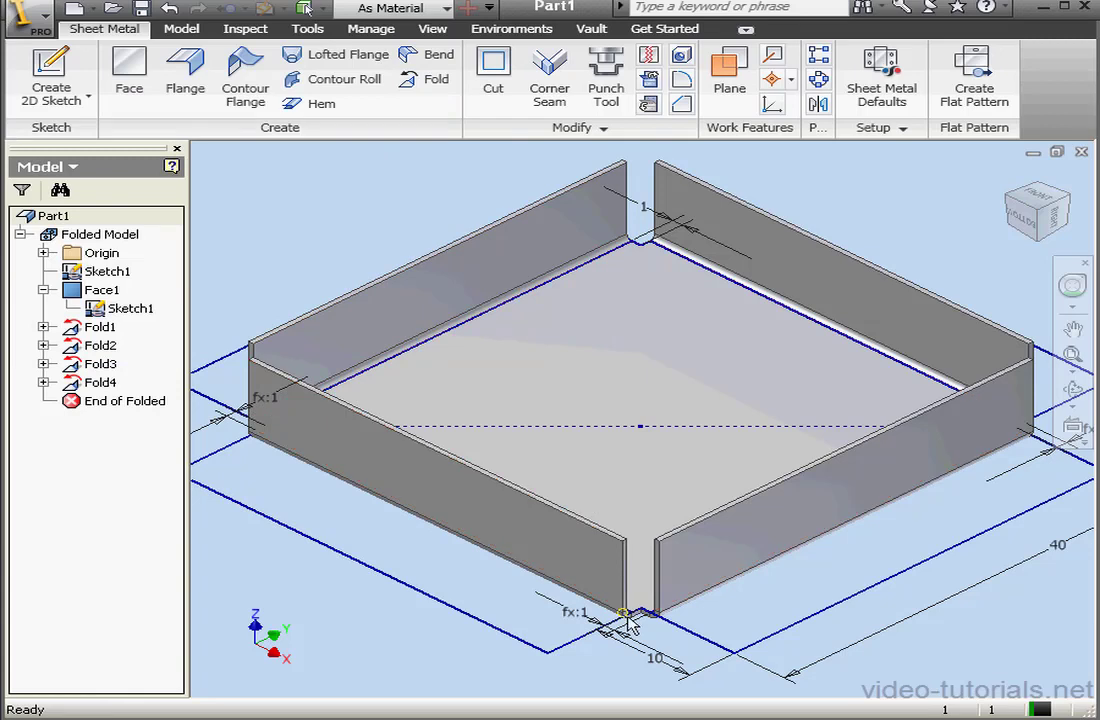
Set the arm offset dimension d2 at the back corner to 0.5 mm to narrow the corner gaps.
scroll(640, 610, "down", 5)
scroll(622, 583, "down", 2)
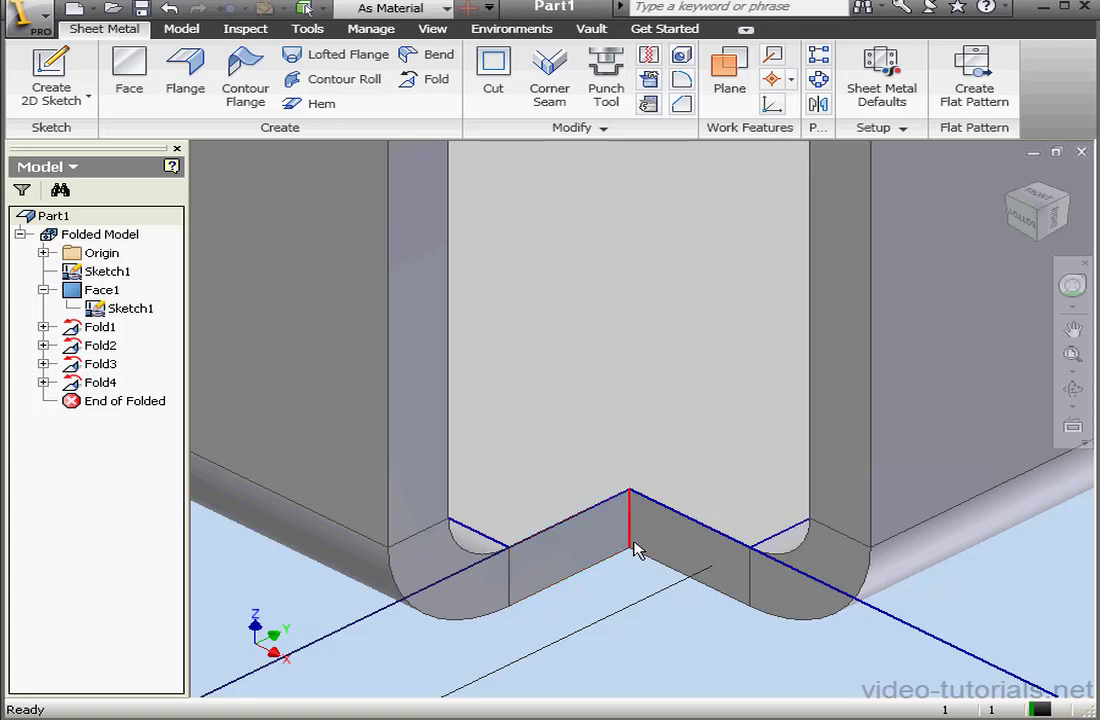
scroll(633, 545, "up", 4)
scroll(645, 443, "up", 3)
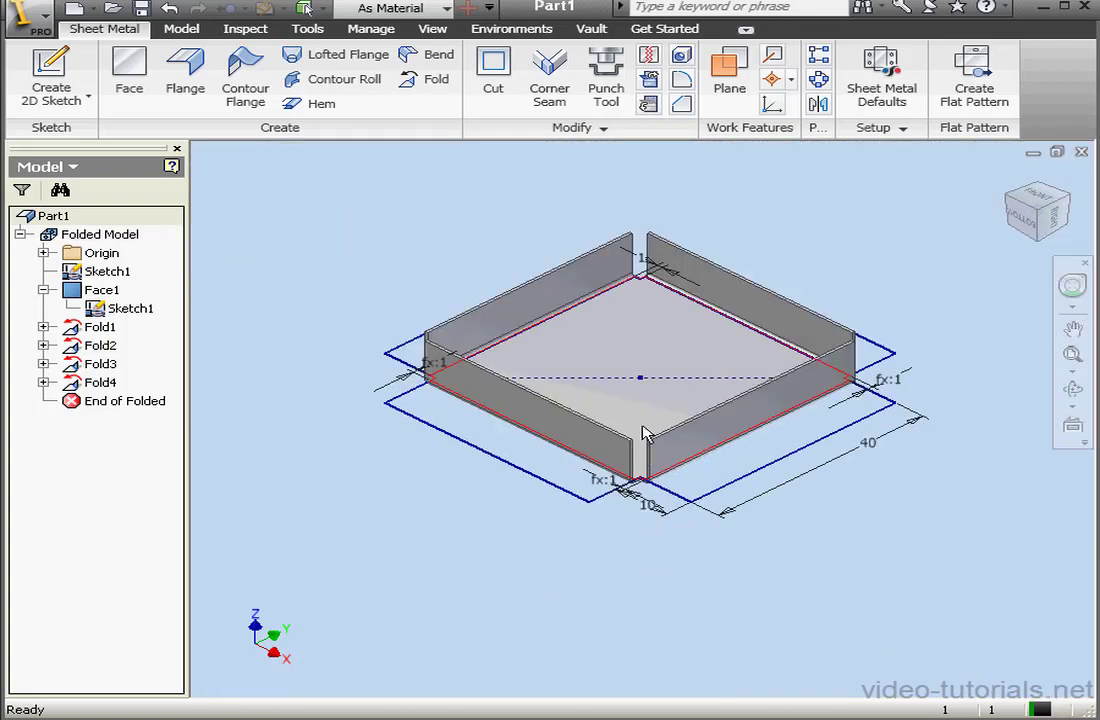
scroll(641, 360, "down", 1)
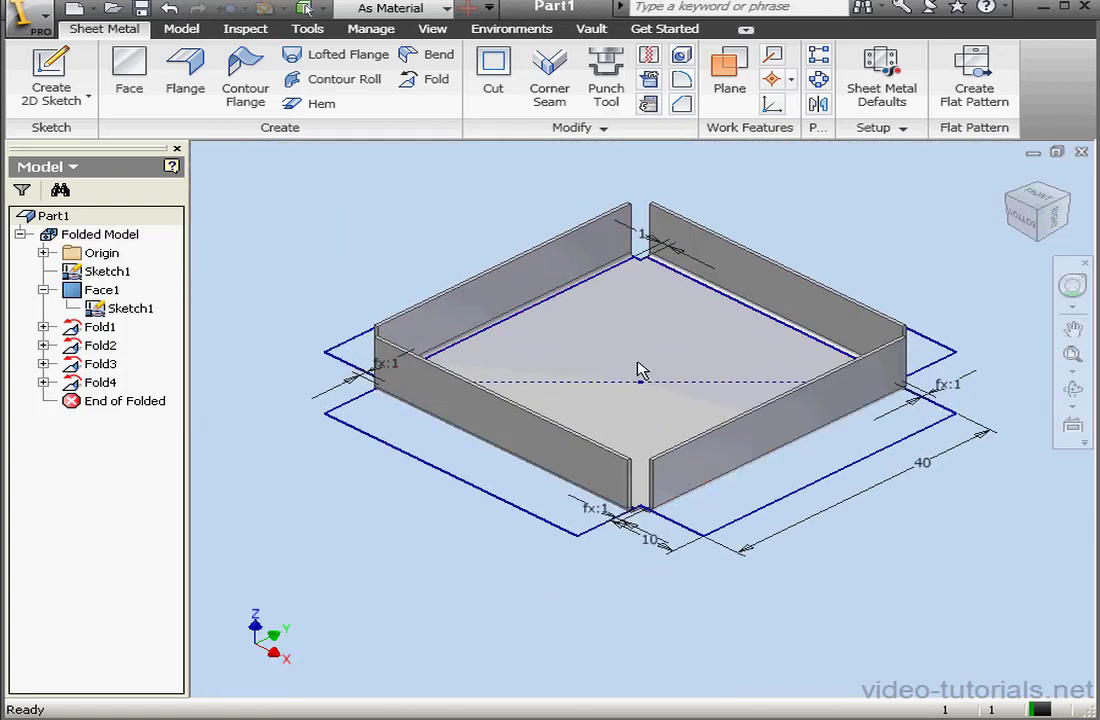
left_click(648, 242)
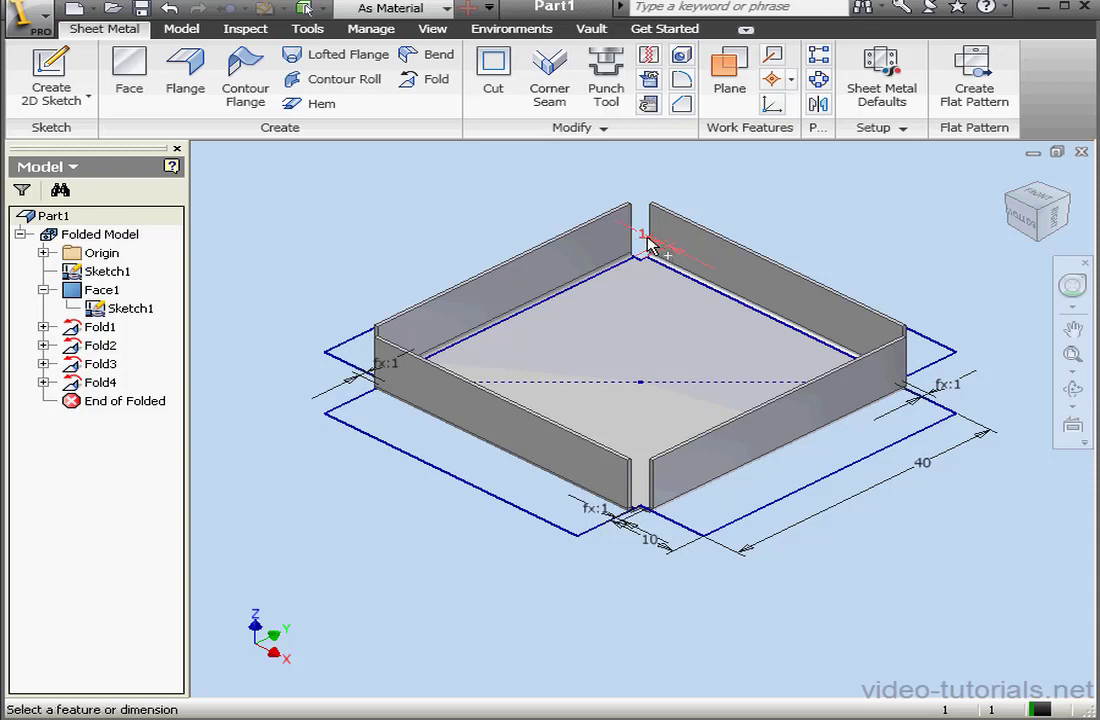
left_click(641, 236)
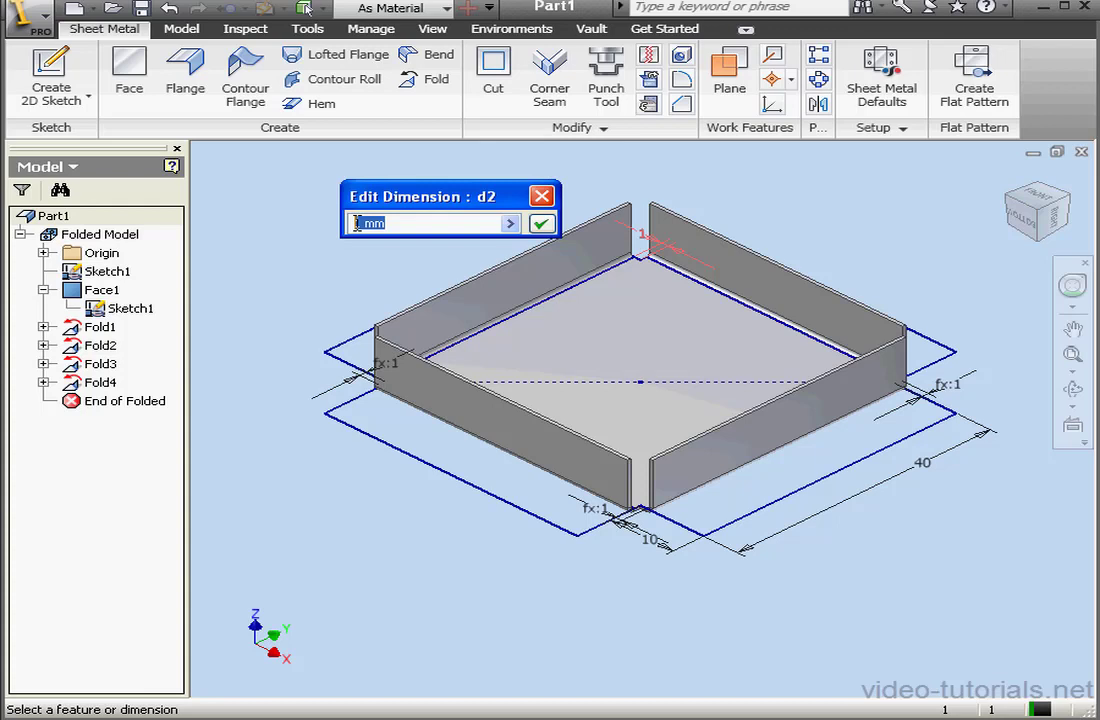
type(".5")
left_click(540, 224)
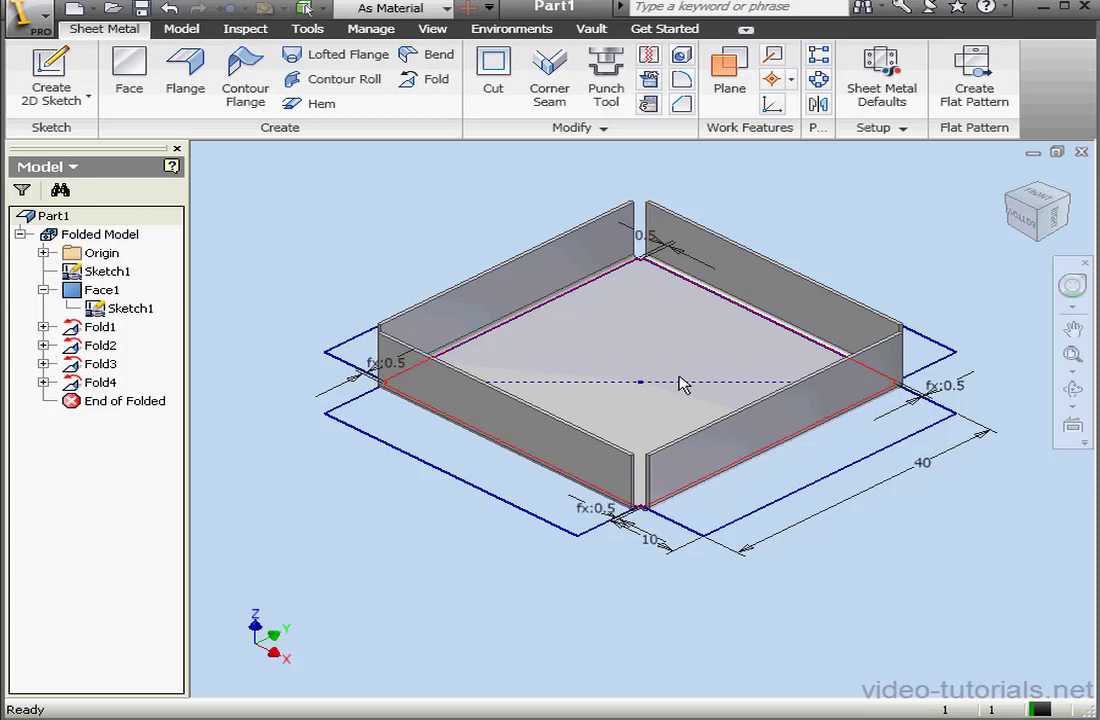
Sketch a line about 5.5 mm long inside the back-right wall's inner face, short of its edges, and finish the sketch.
scroll(648, 472, "down", 3)
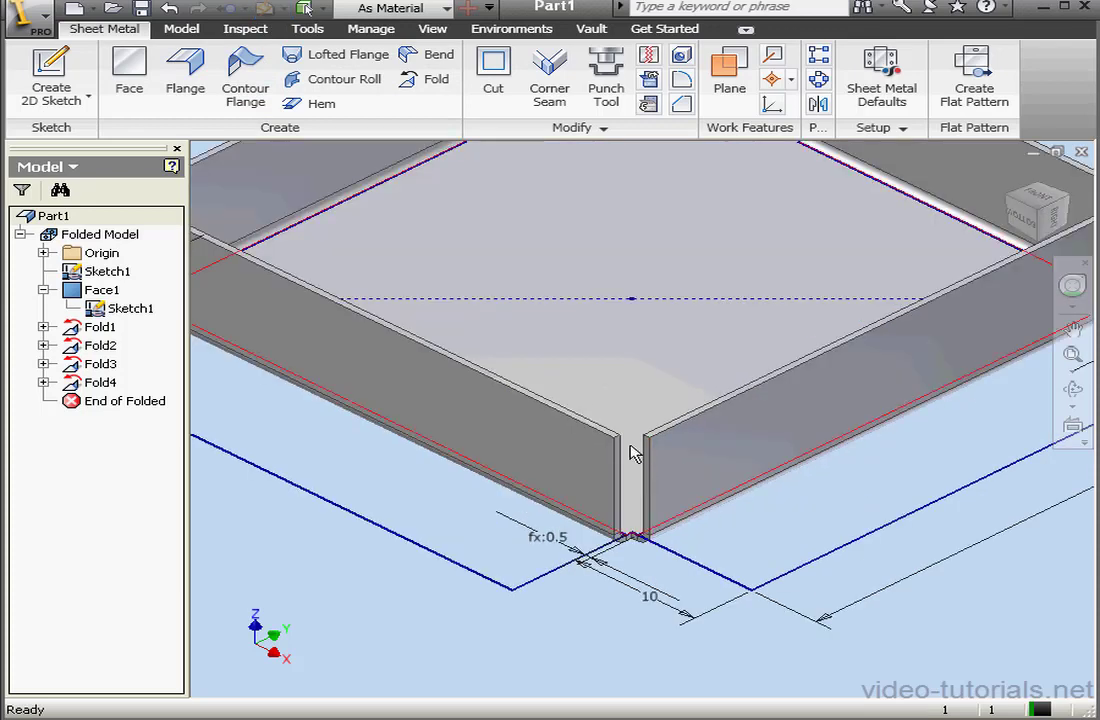
scroll(654, 447, "up", 3)
middle_click_drag(685, 374, 624, 436)
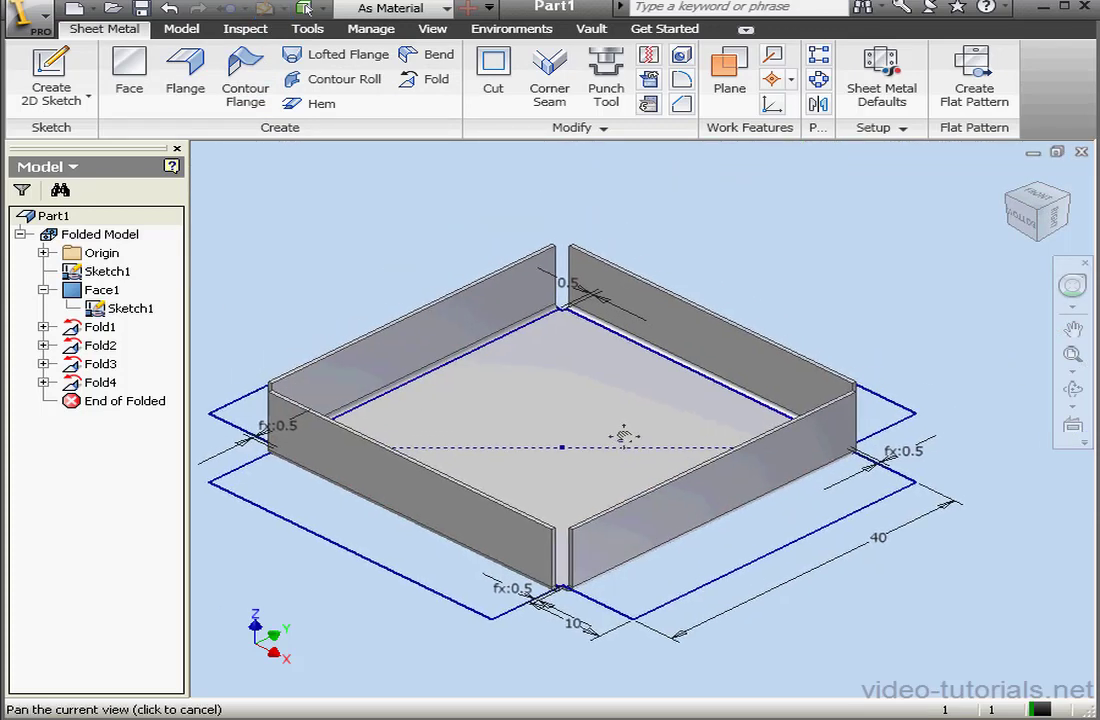
left_click(51, 75)
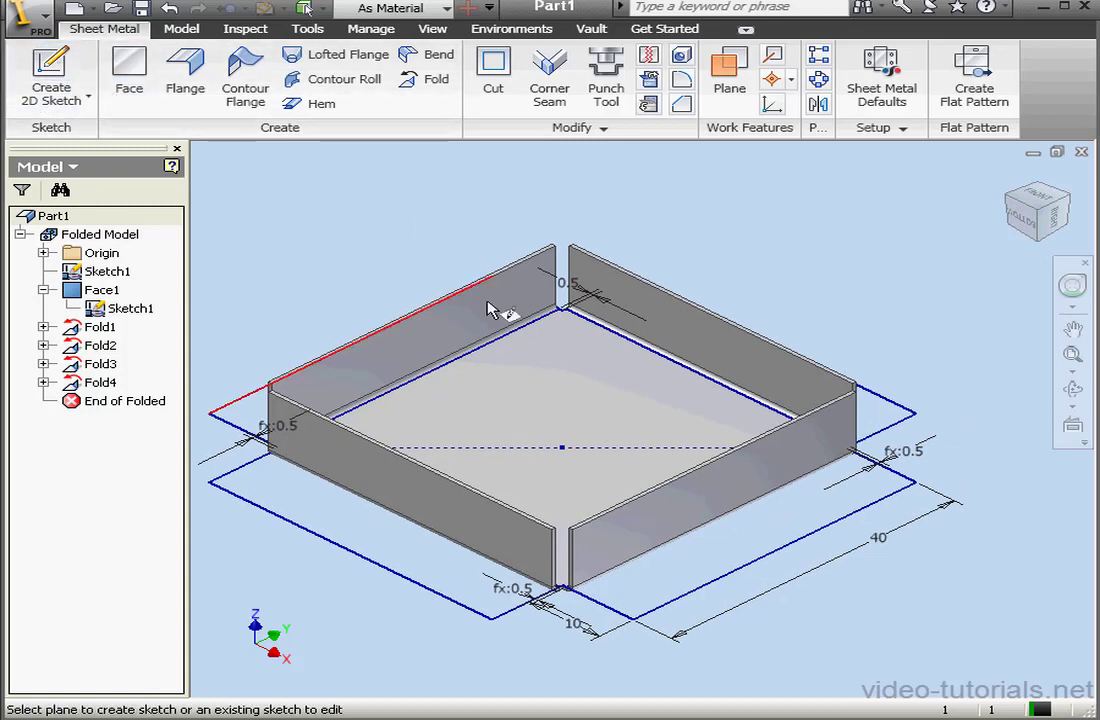
left_click(655, 285)
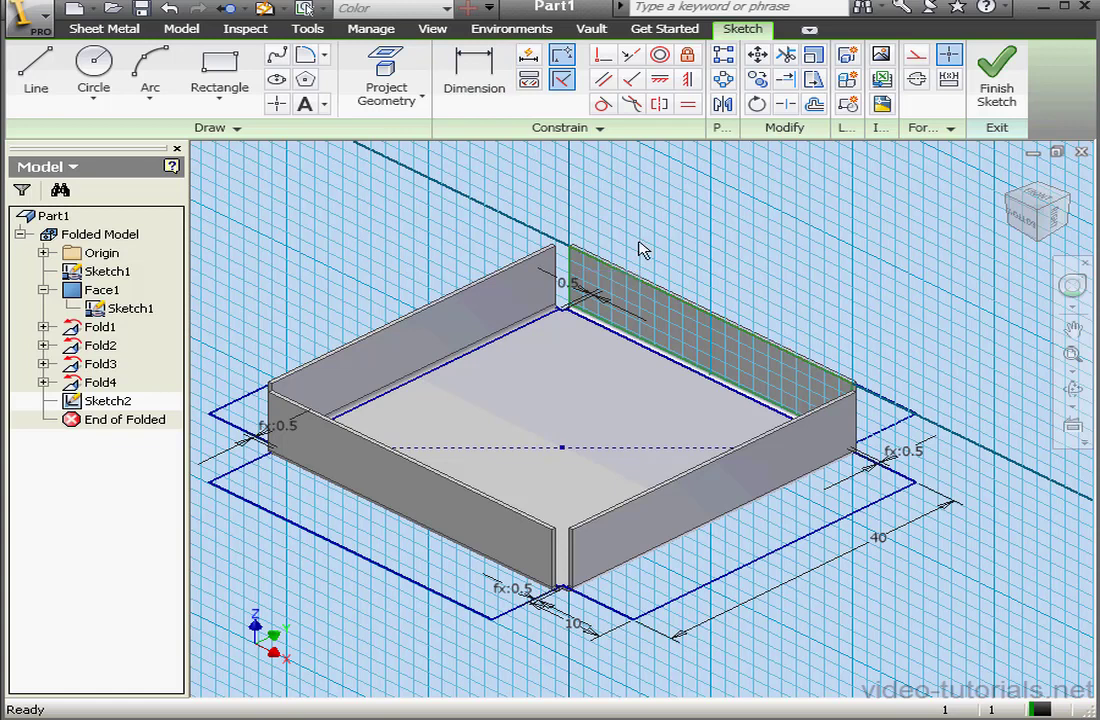
left_click(38, 75)
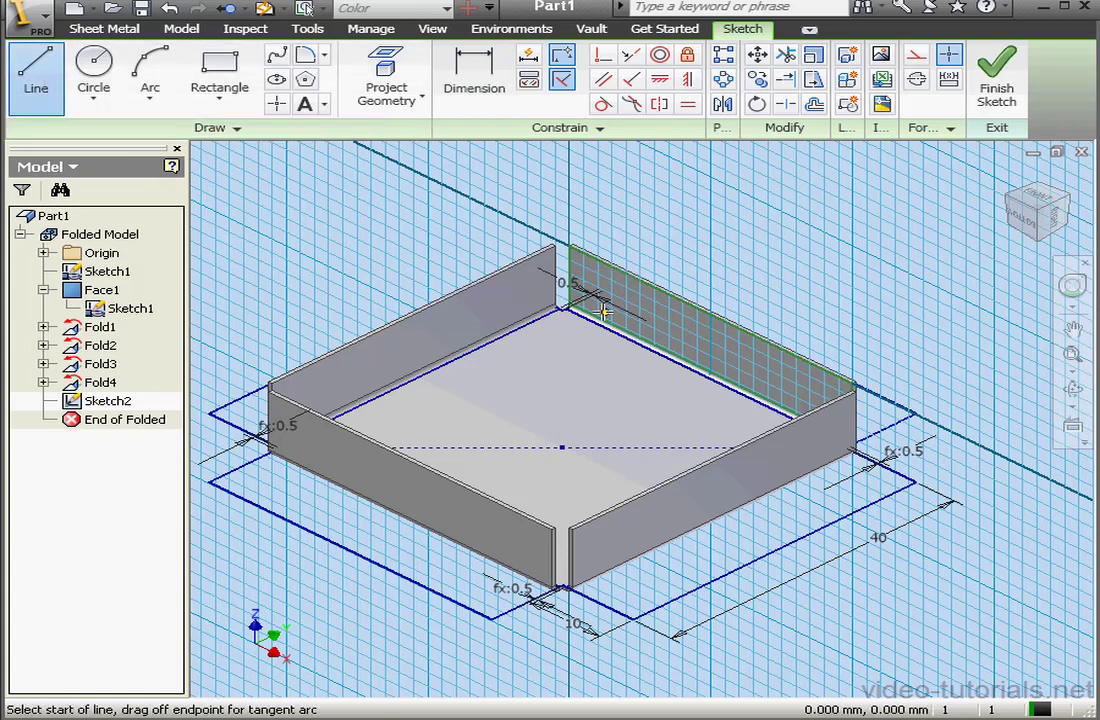
left_click(596, 296)
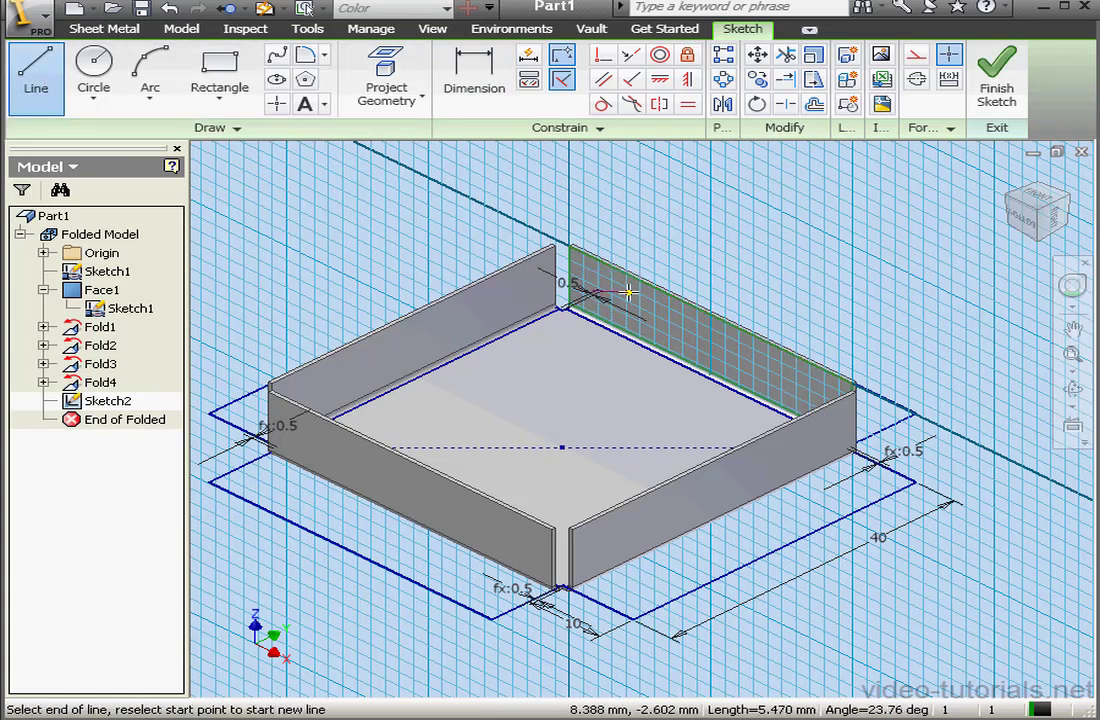
right_click(660, 268)
left_click(700, 276)
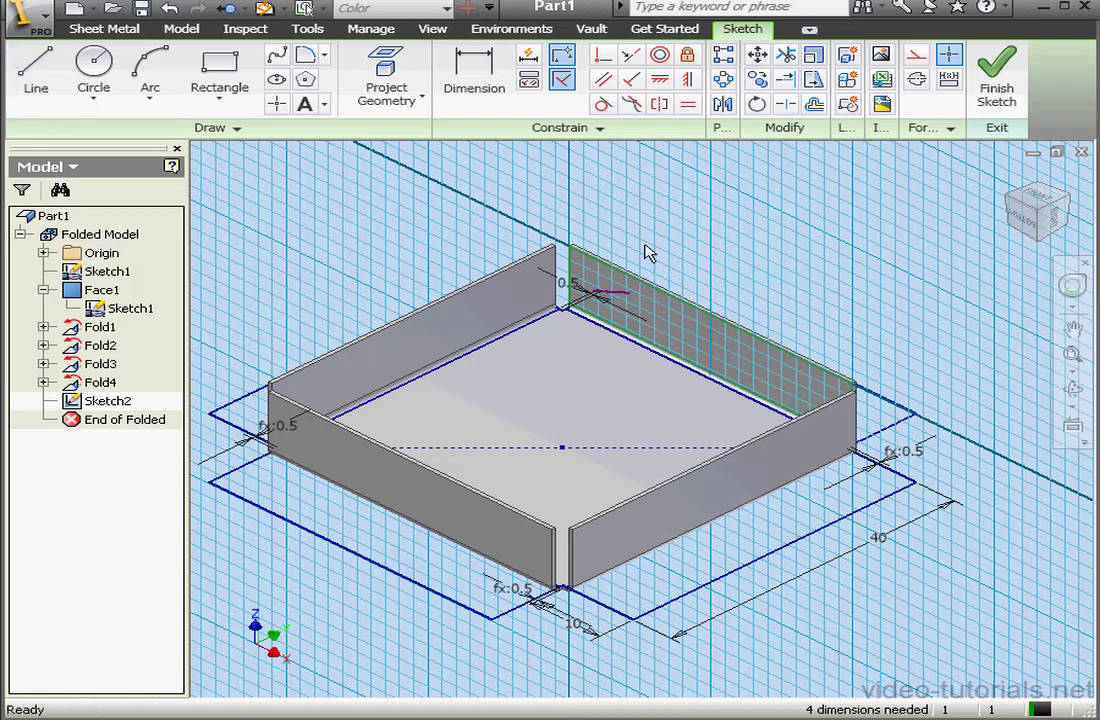
left_click(996, 88)
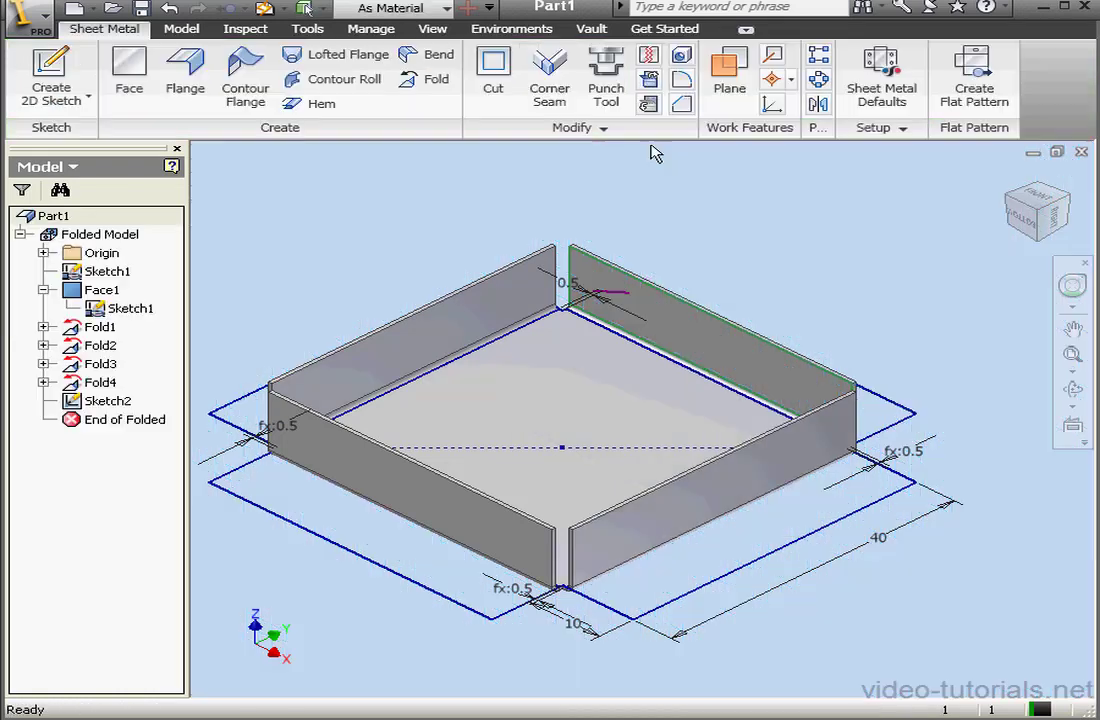
Hide the shared Sketch1 that defines the face.
left_click(136, 310)
right_click(135, 308)
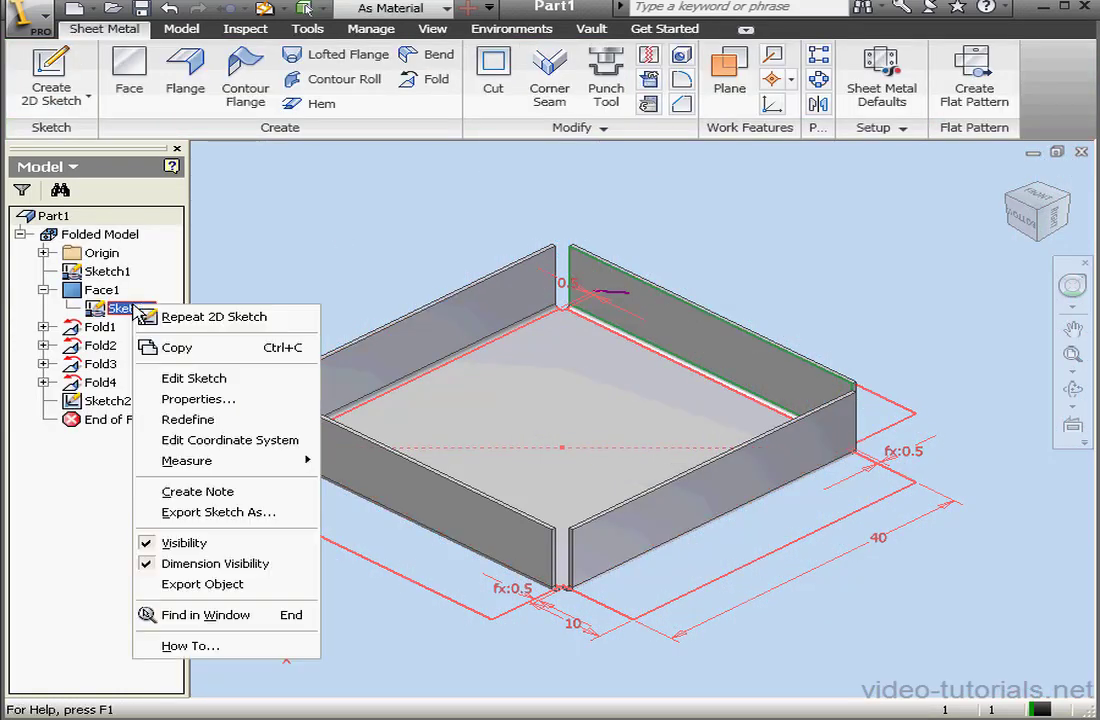
left_click(215, 549)
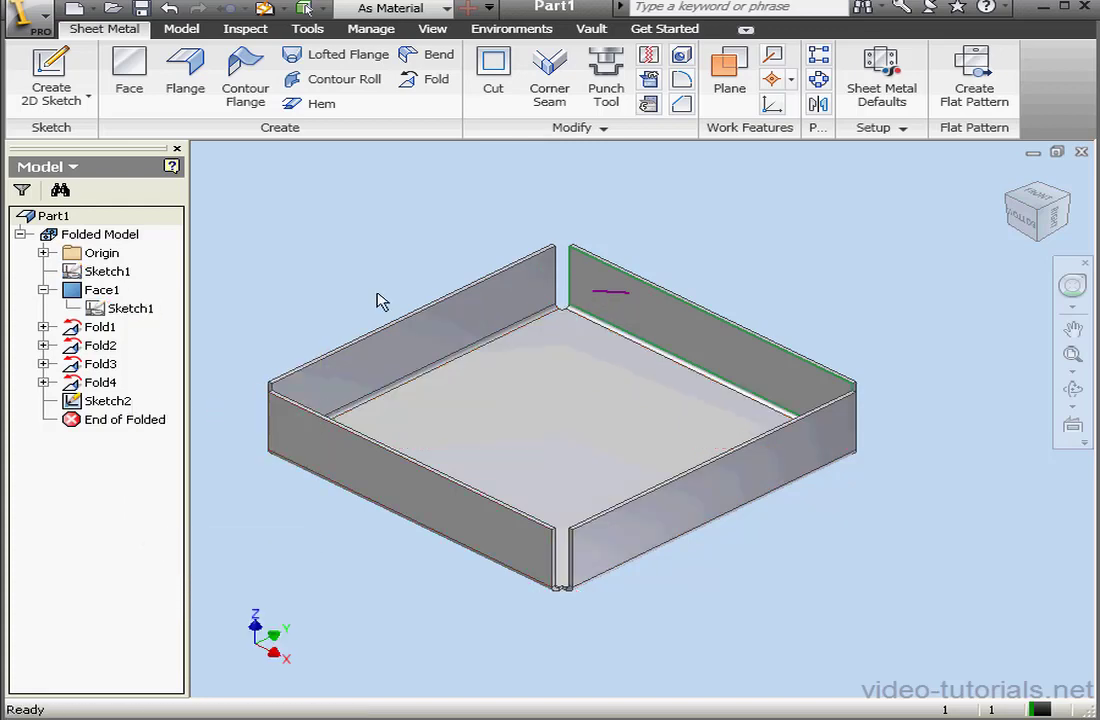
Try to use the short line on the back-right wall as a Fold bend line, and cancel the command.
left_click(436, 79)
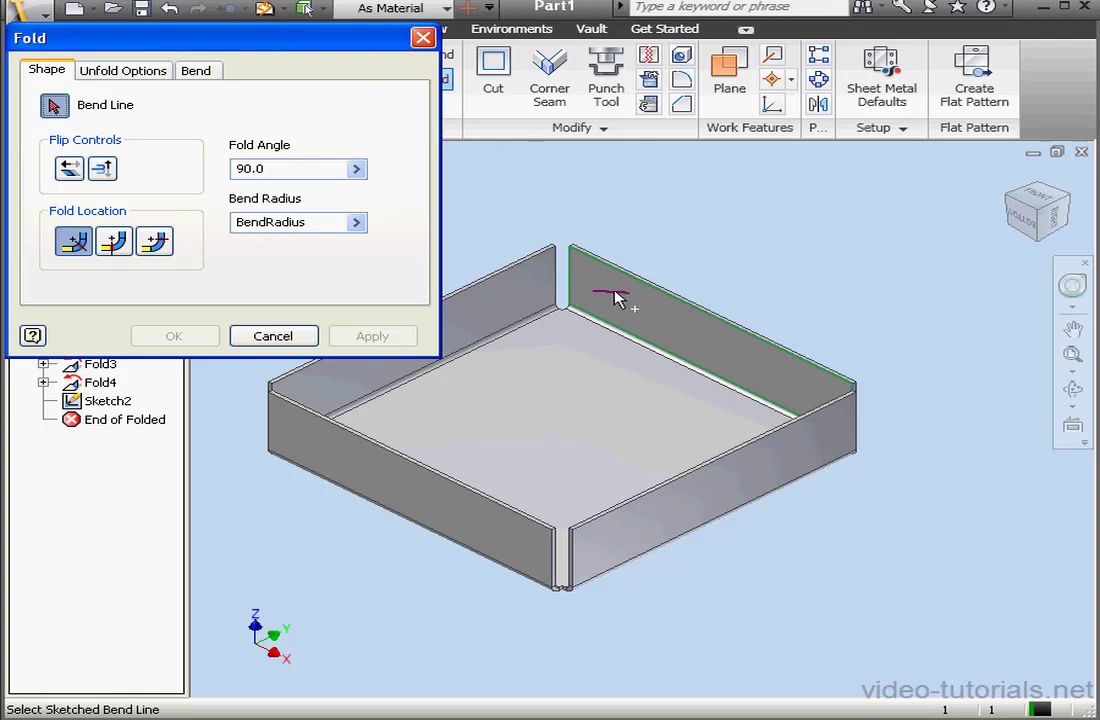
left_click(305, 337)
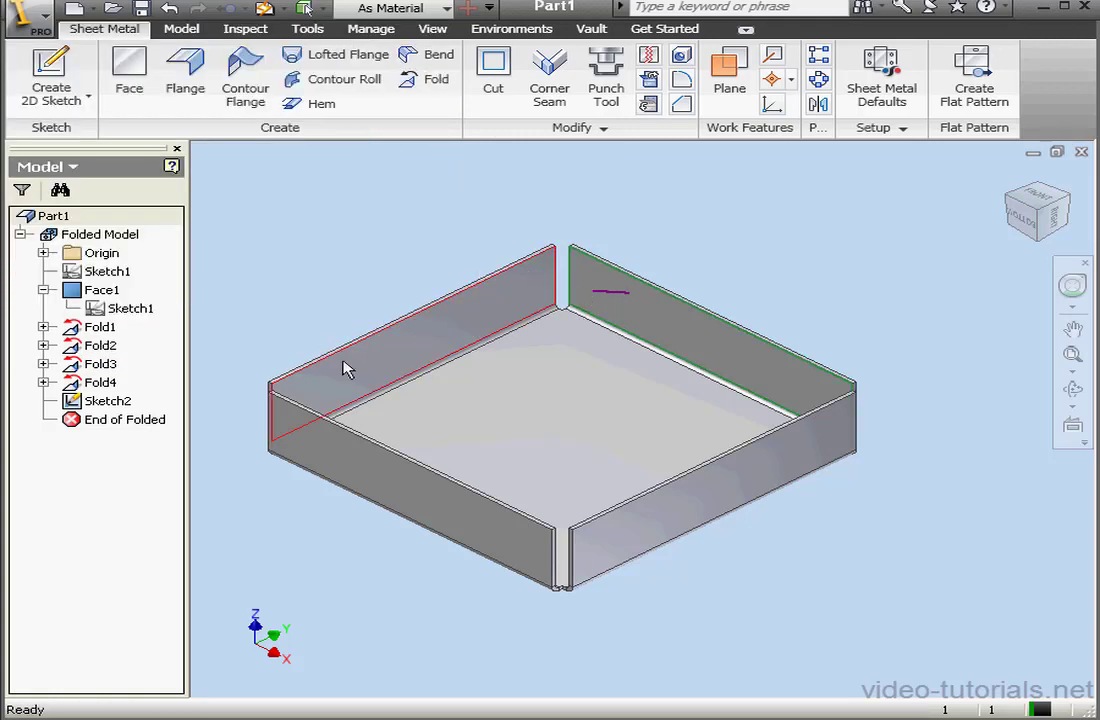
Edit the short line's sketch on the back-right wall so its ends meet the wall's corner-side and upper edges, and finish the sketch.
double_click(121, 403)
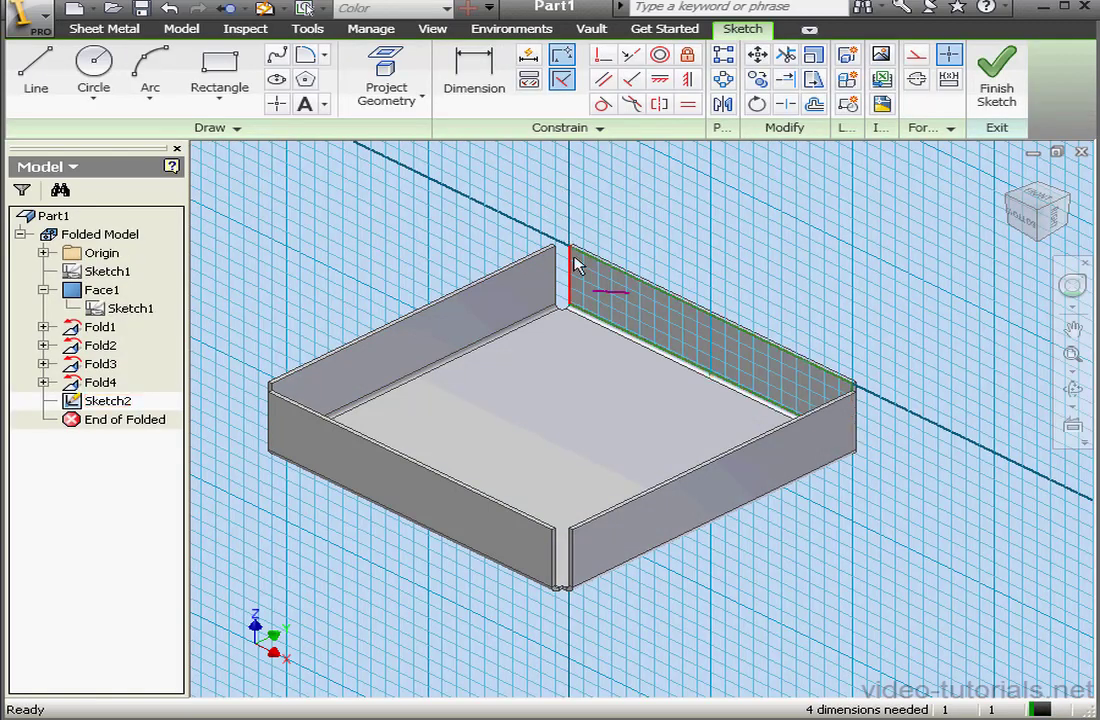
mouse_move(591, 293)
left_mouse_down()
mouse_move(570, 291)
mouse_move(626, 275)
left_mouse_up()
left_click(995, 78)
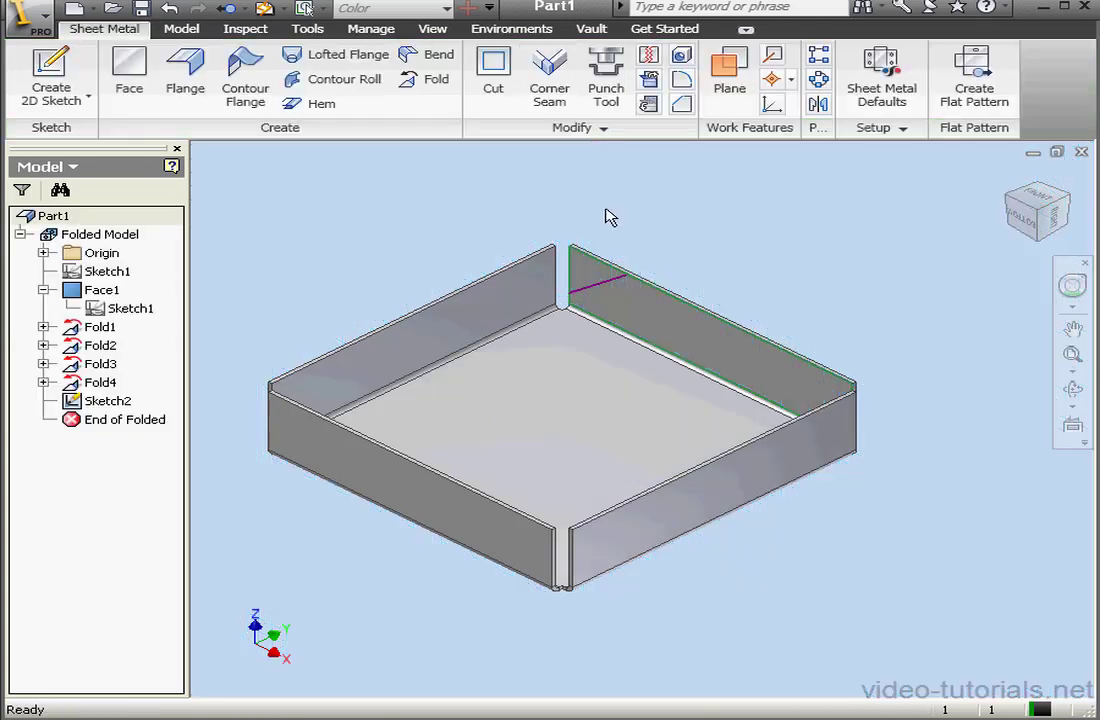
Fold the back-right wall's upper corner along the diagonal sketch line at 45 degrees, with the bend direction flipped to the outside.
left_click(443, 86)
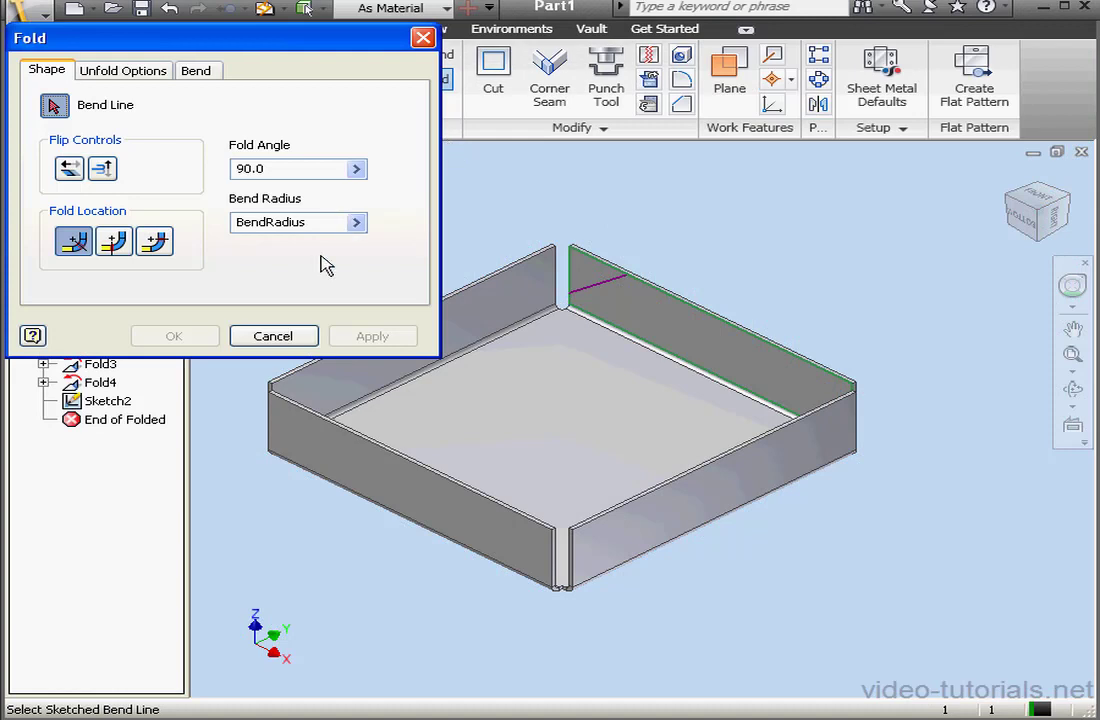
left_click(600, 290)
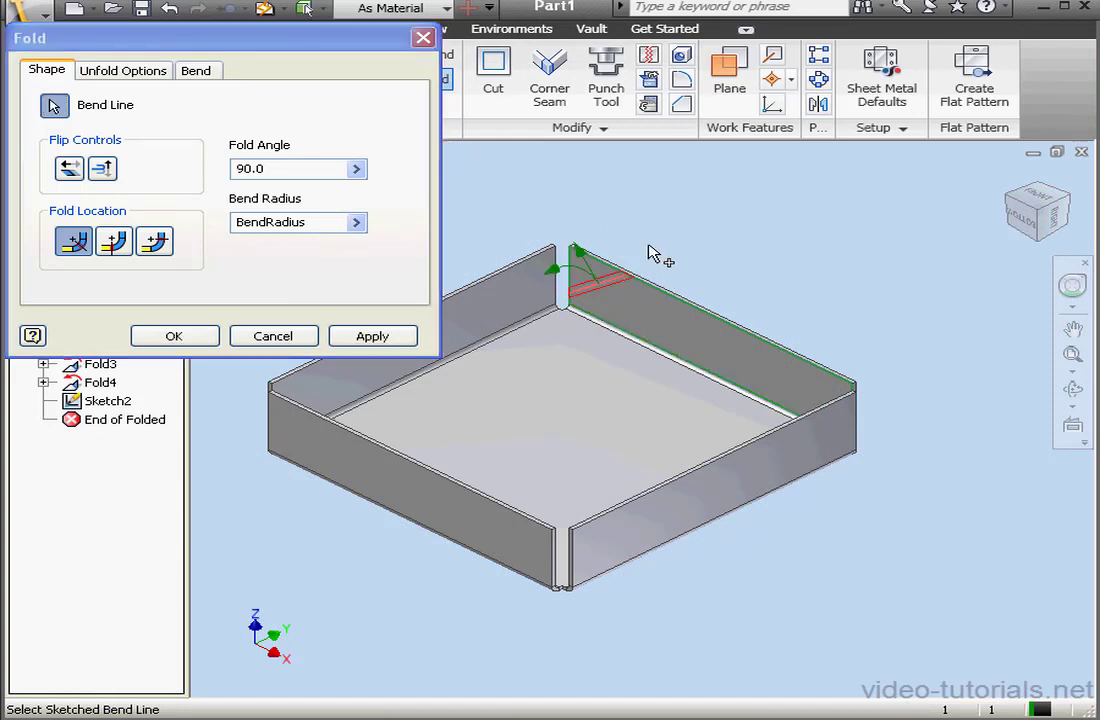
left_click(104, 169)
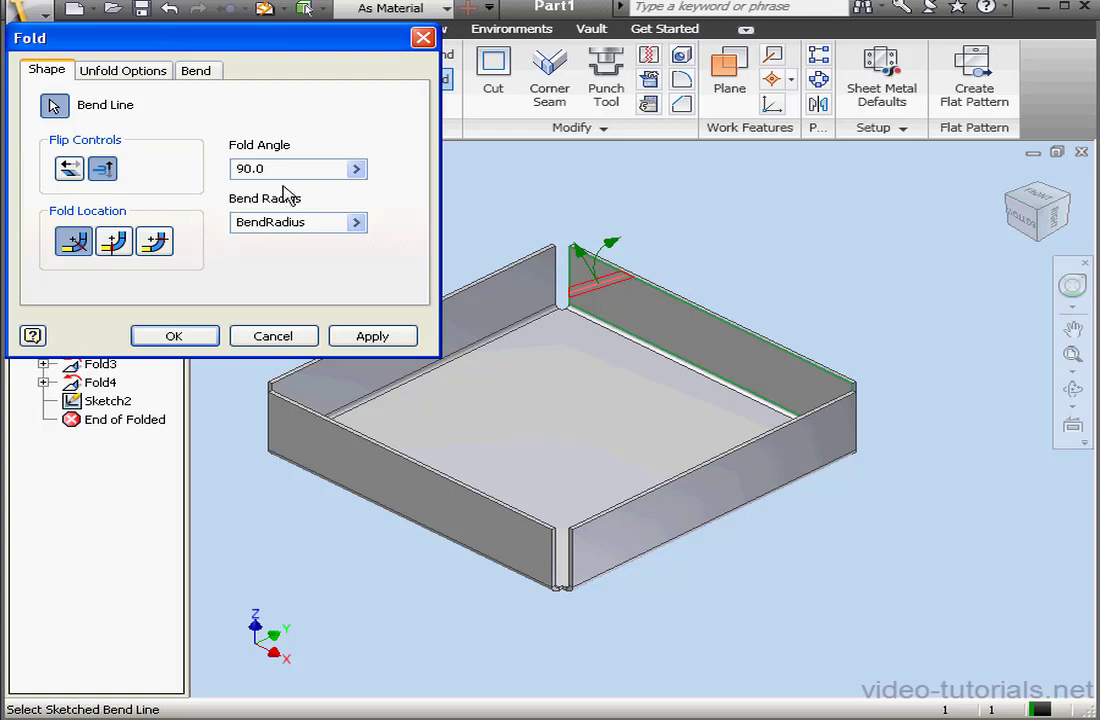
left_click_drag(279, 170, 229, 177)
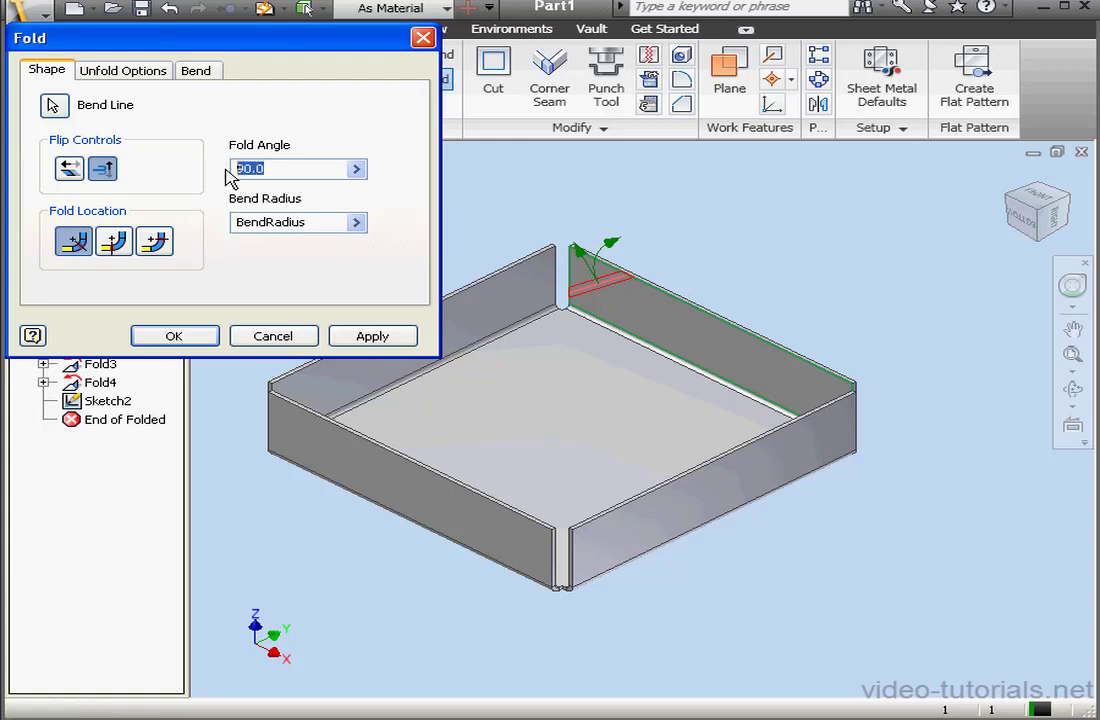
type("45")
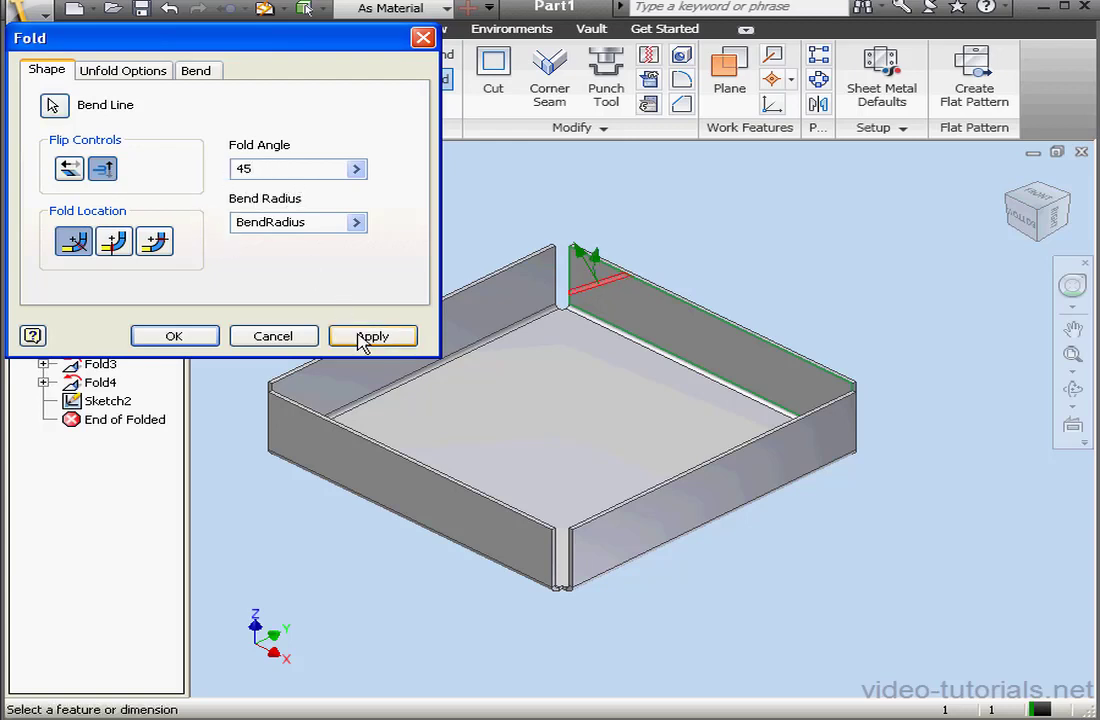
left_click(200, 337)
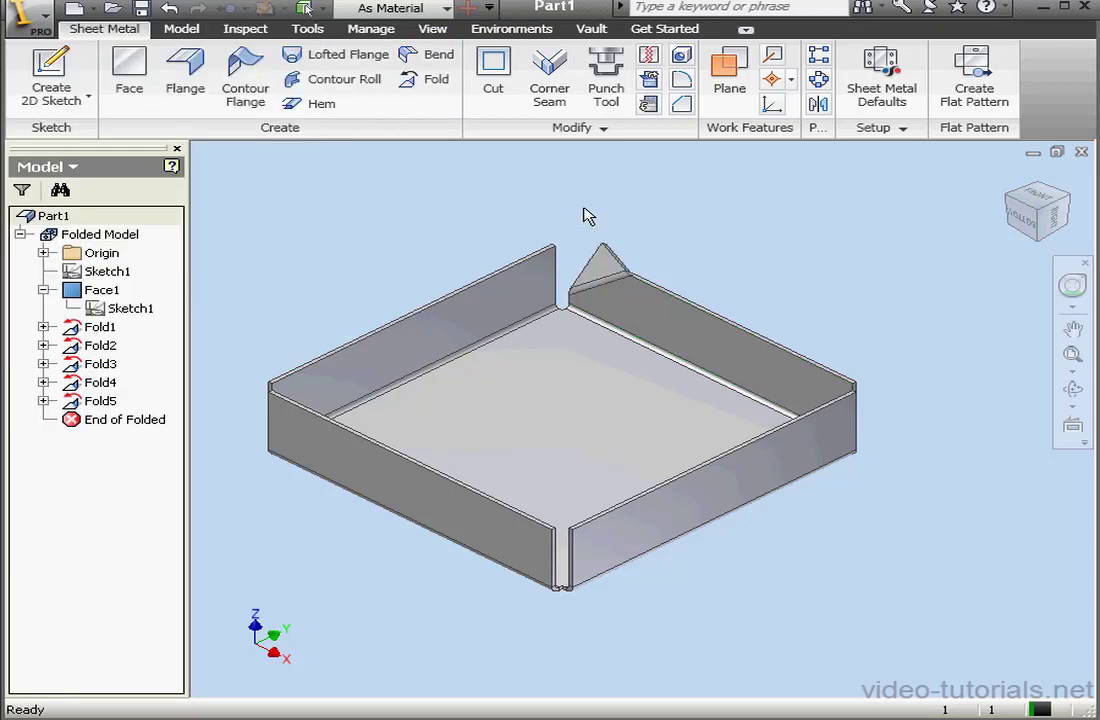